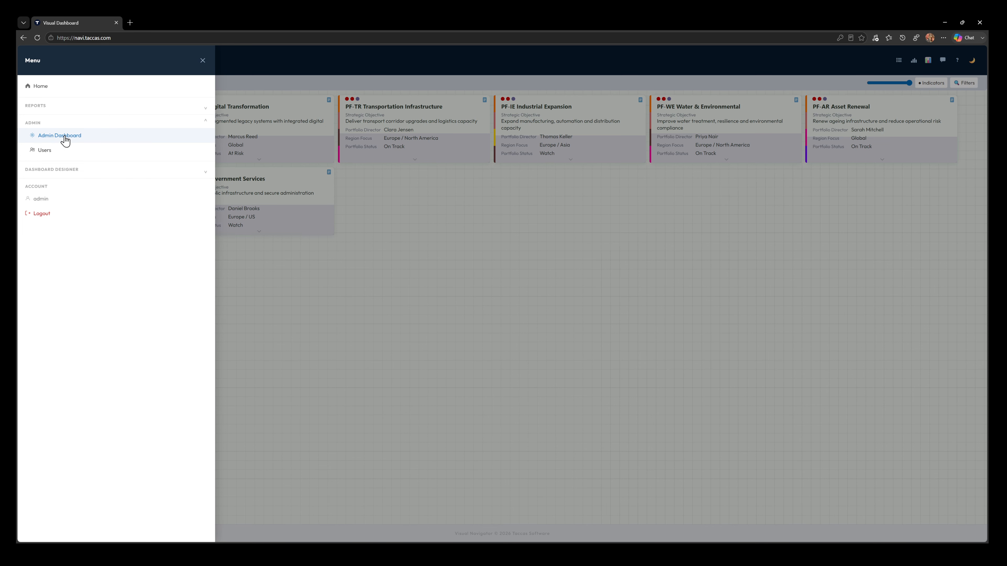
# Step: Start a new data source in the admin area, named Project Execution, with SQL Server as the database provider
pyautogui.click(65, 137)
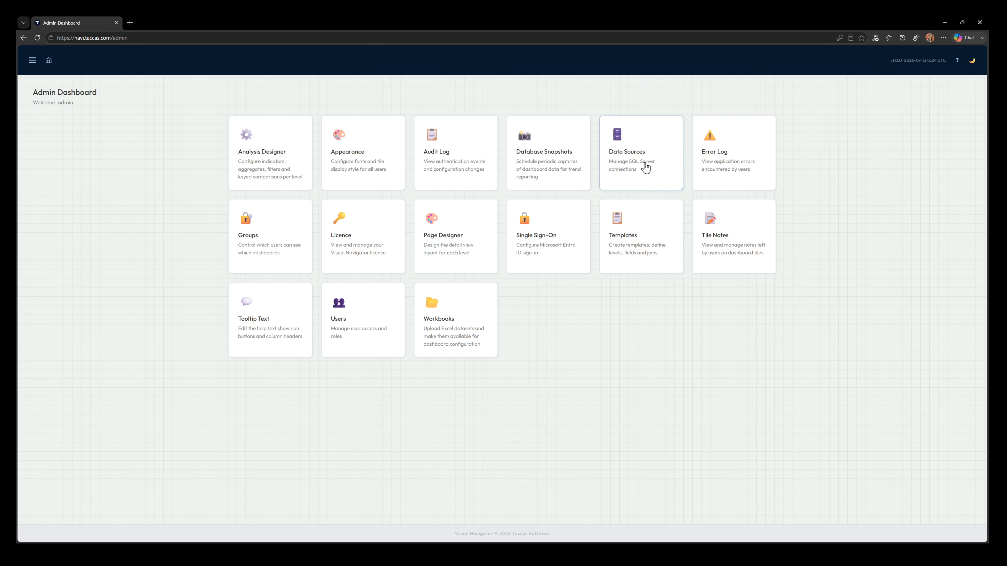
pyautogui.click(645, 156)
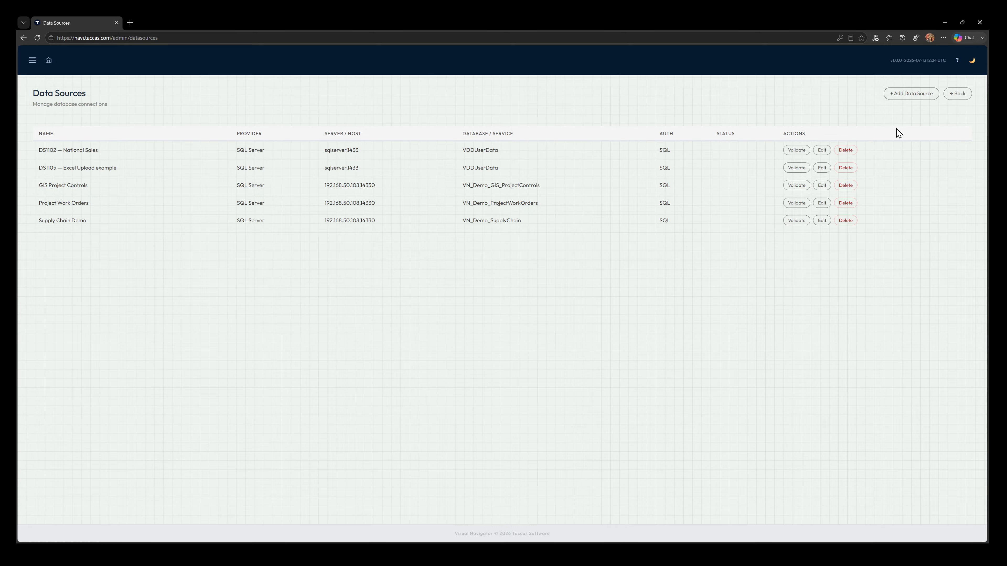
pyautogui.click(907, 95)
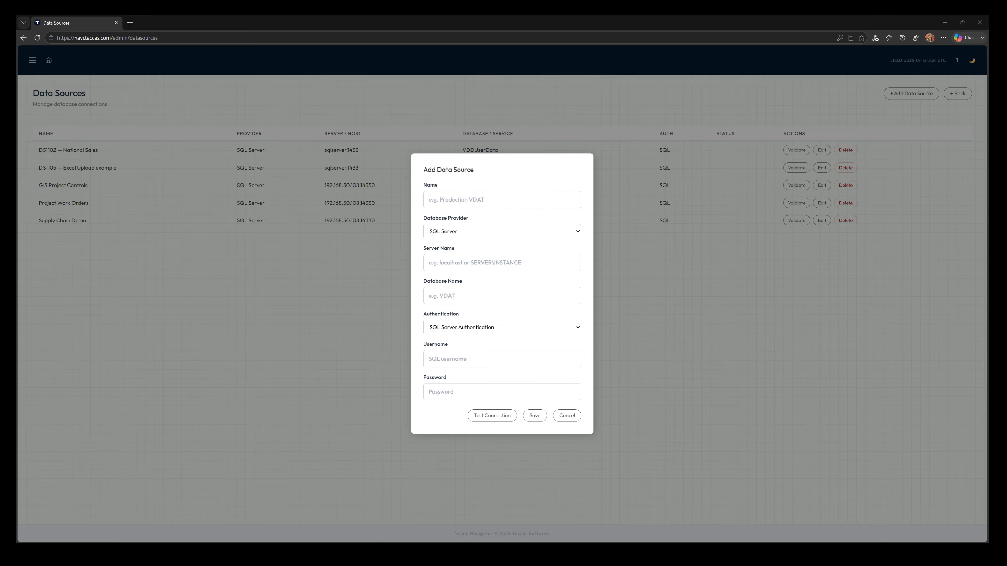
pyautogui.click(523, 208)
pyautogui.write('Projec')
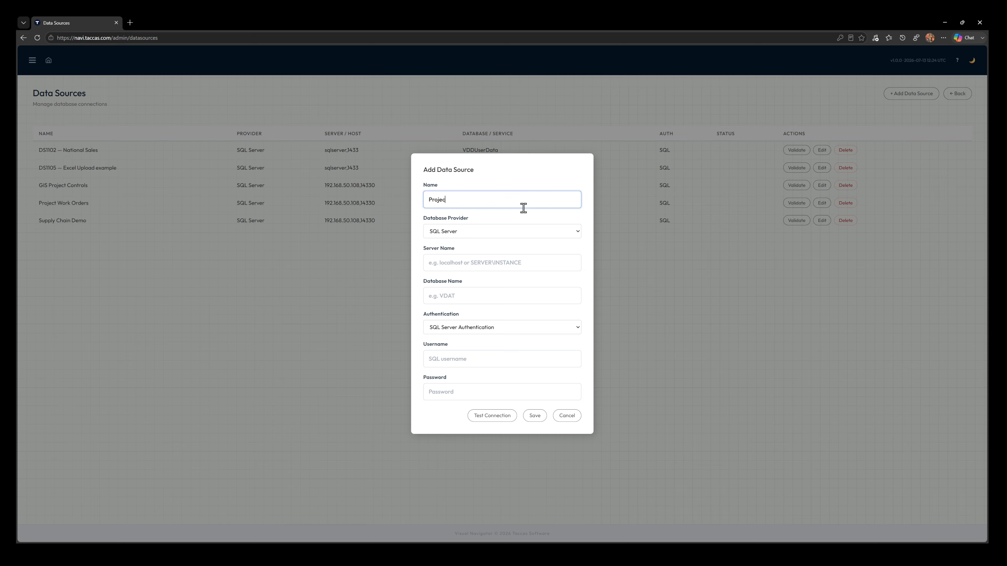
pyautogui.write('t Execution')
pyautogui.press('Tab')
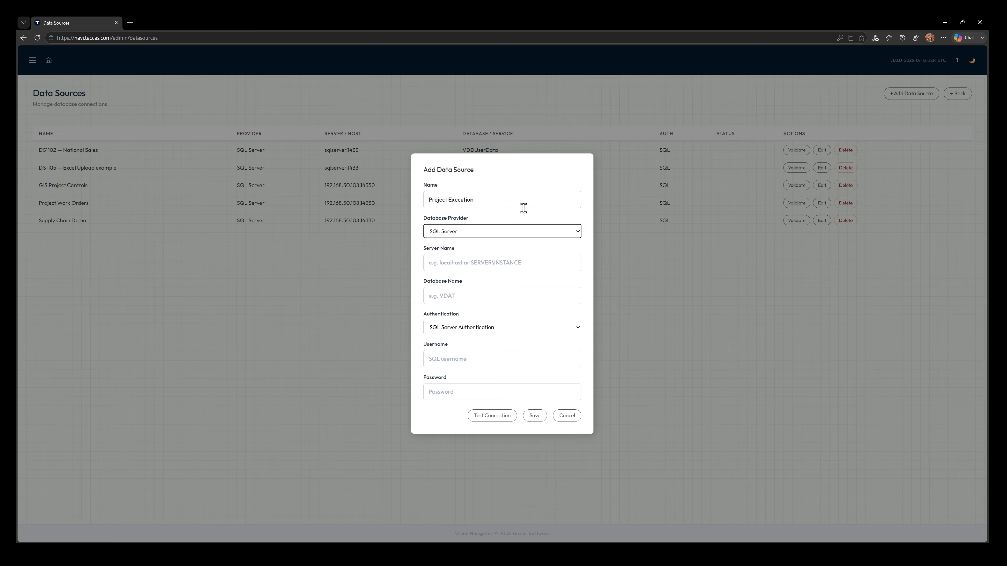
pyautogui.click(574, 229)
# Step: Set the data source's server name to 192.168.50.108,14330 and its database name to VN_Demo_ProjectExecution
pyautogui.click(506, 265)
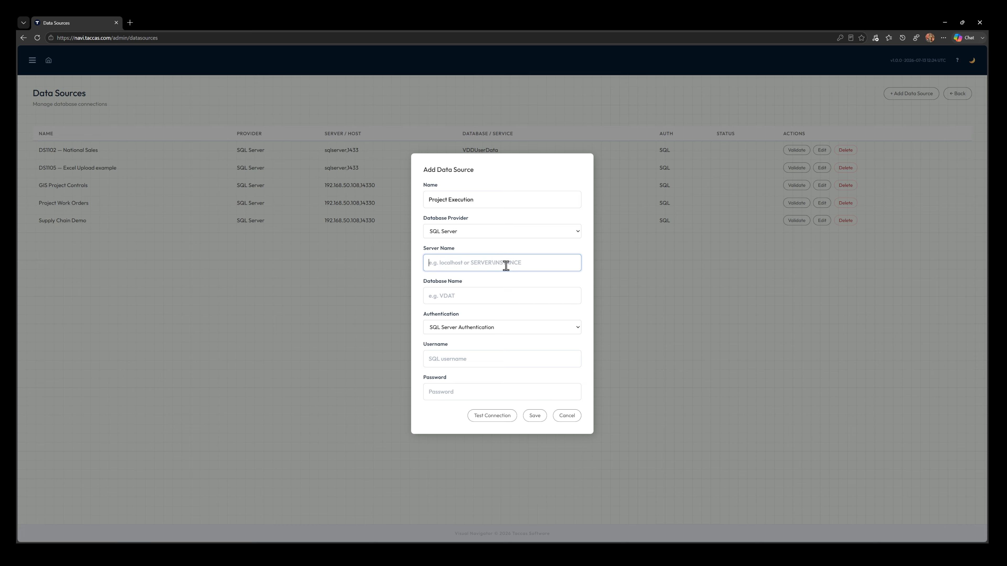
pyautogui.write('192.168.50.108,14330')
pyautogui.click(489, 296)
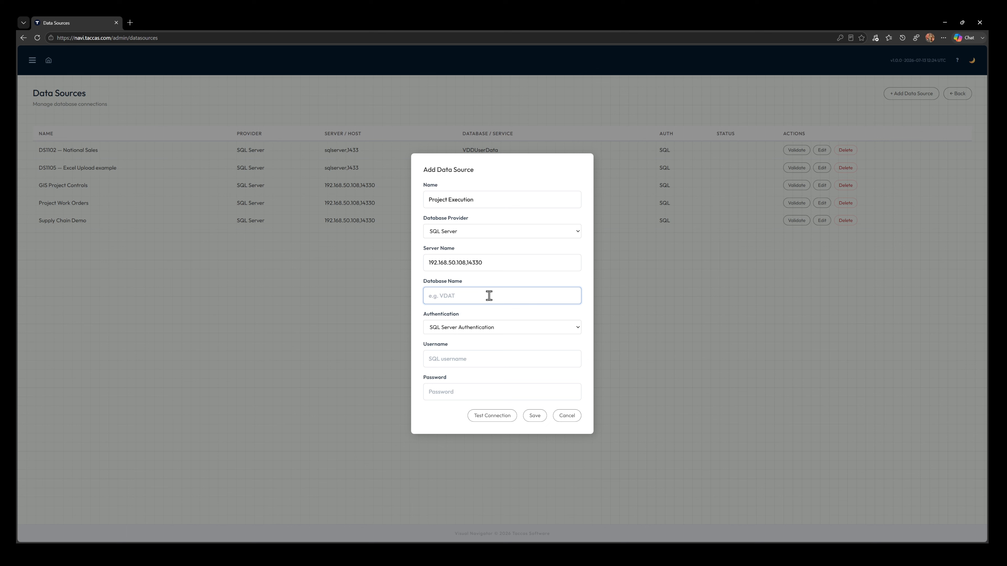
pyautogui.write('VN_Demo_ProjectExecution')
# Step: Enter the SQL username sa and the account password for the data source
pyautogui.click(488, 361)
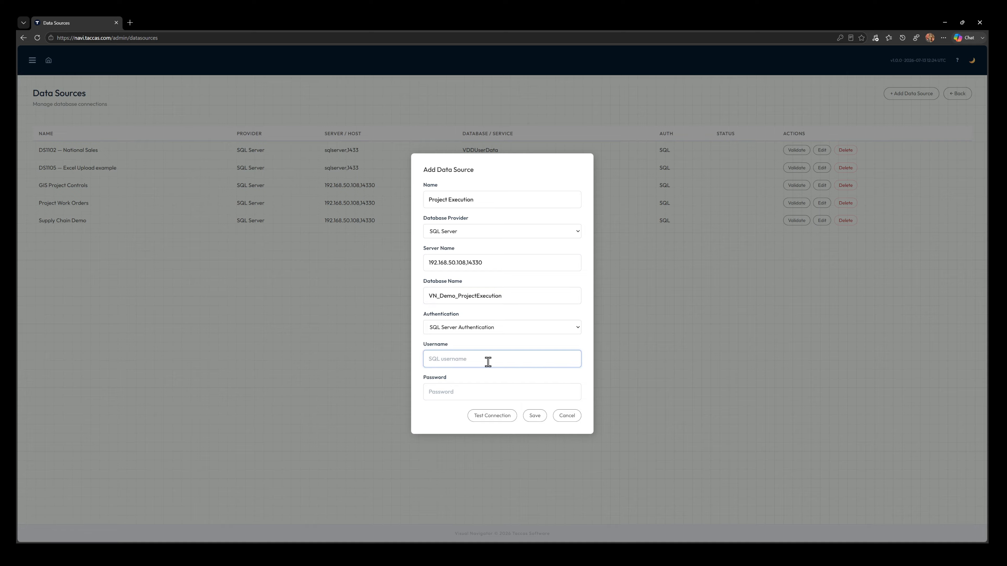
pyautogui.write('sa')
pyautogui.press('Tab')
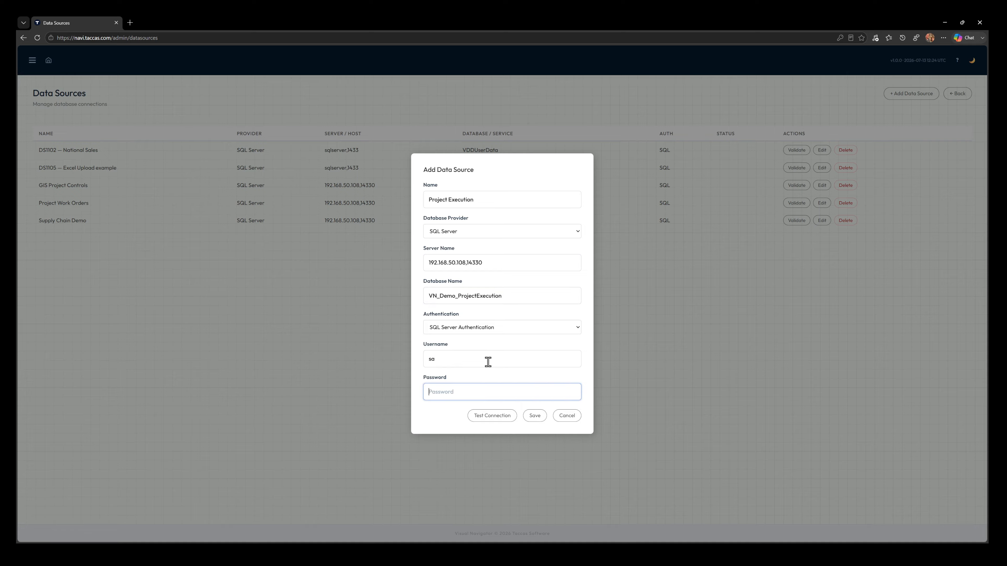
pyautogui.write('•')
pyautogui.press('BackSpace')
pyautogui.write('••')
# Step: Test and save the new data source, and validate the Project Execution entry in the data source list
pyautogui.click(493, 415)
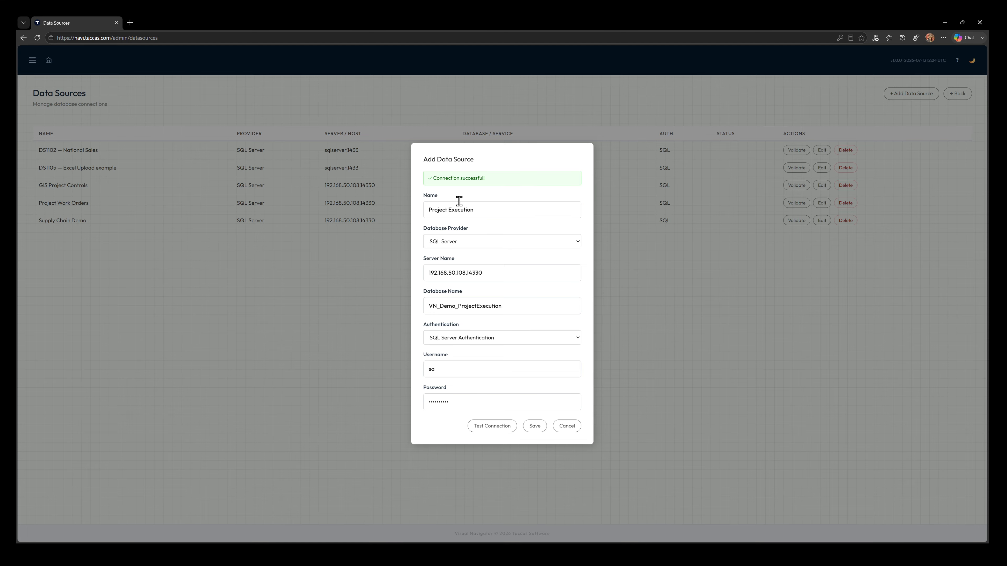
pyautogui.click(541, 429)
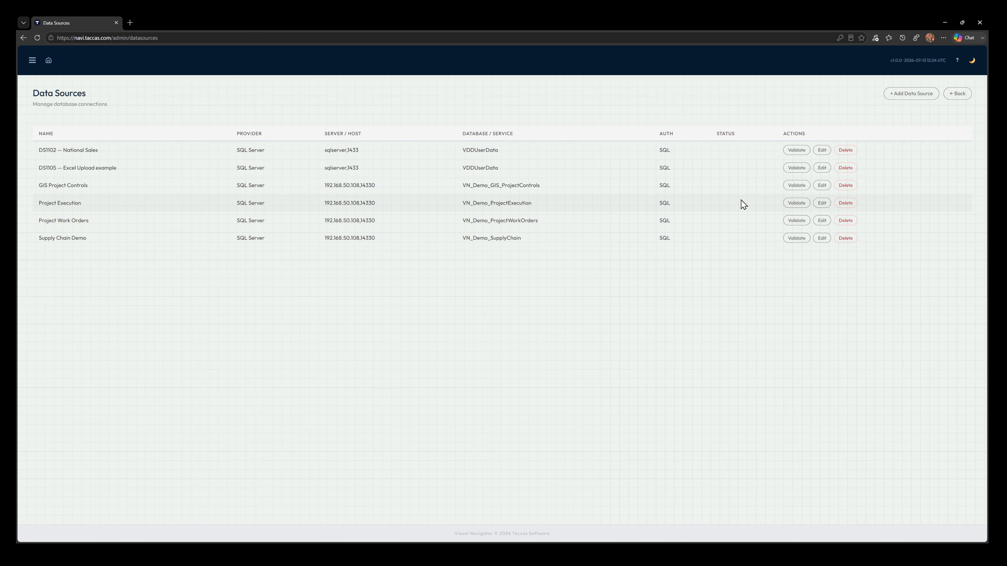
pyautogui.click(789, 204)
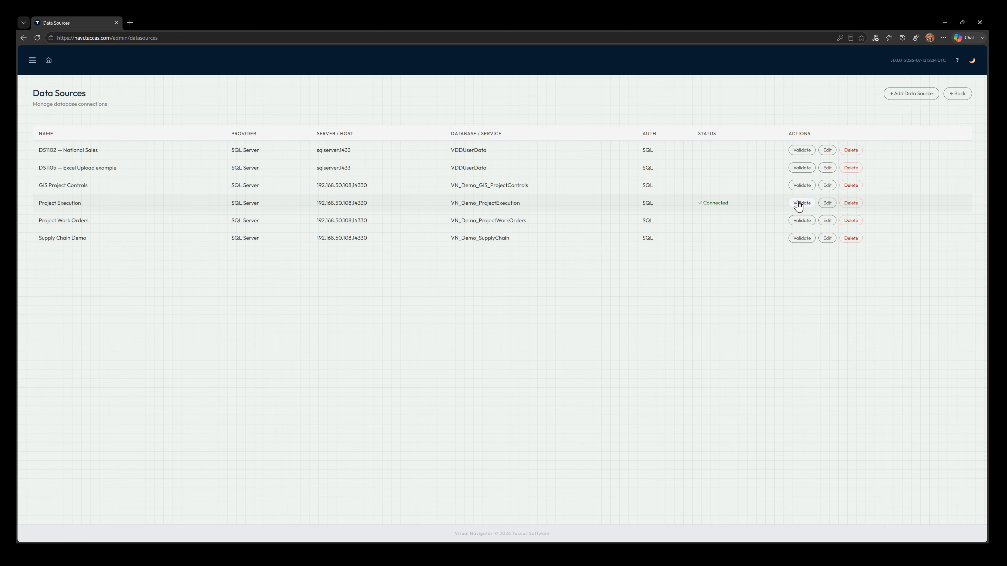
# Step: Start a new dashboard template named Project Execution with the description Project Execution Demonstration
pyautogui.click(32, 62)
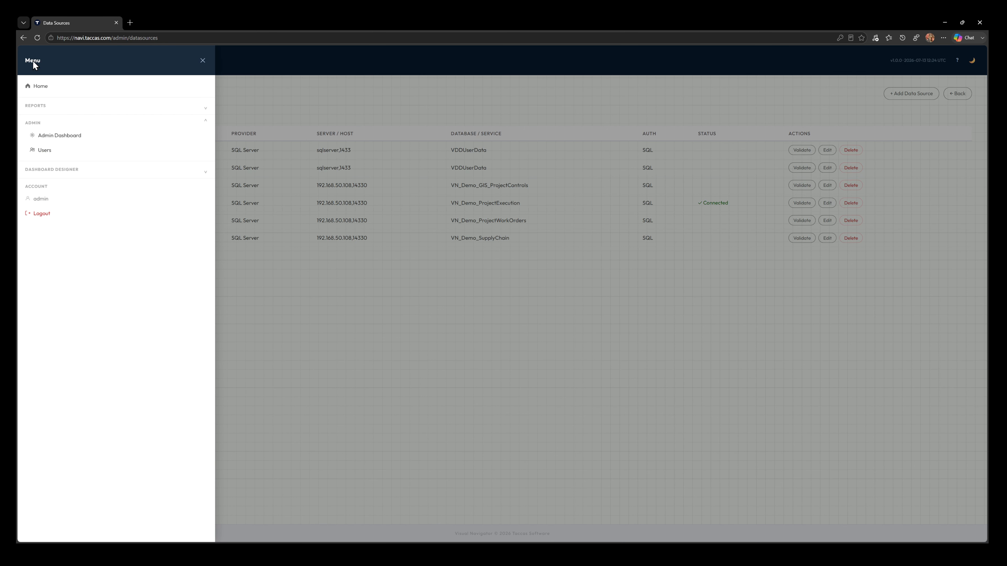
pyautogui.click(54, 170)
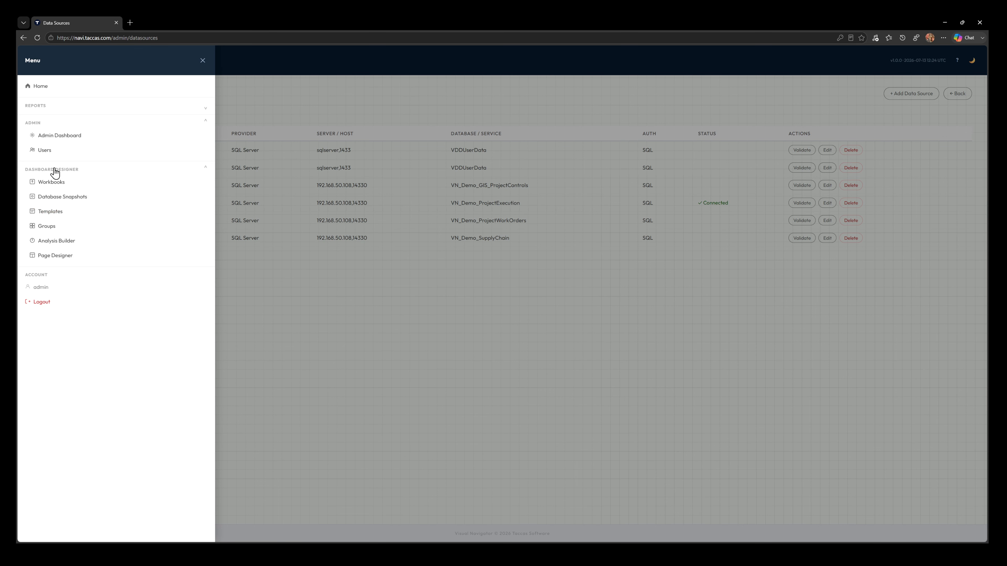
pyautogui.click(73, 215)
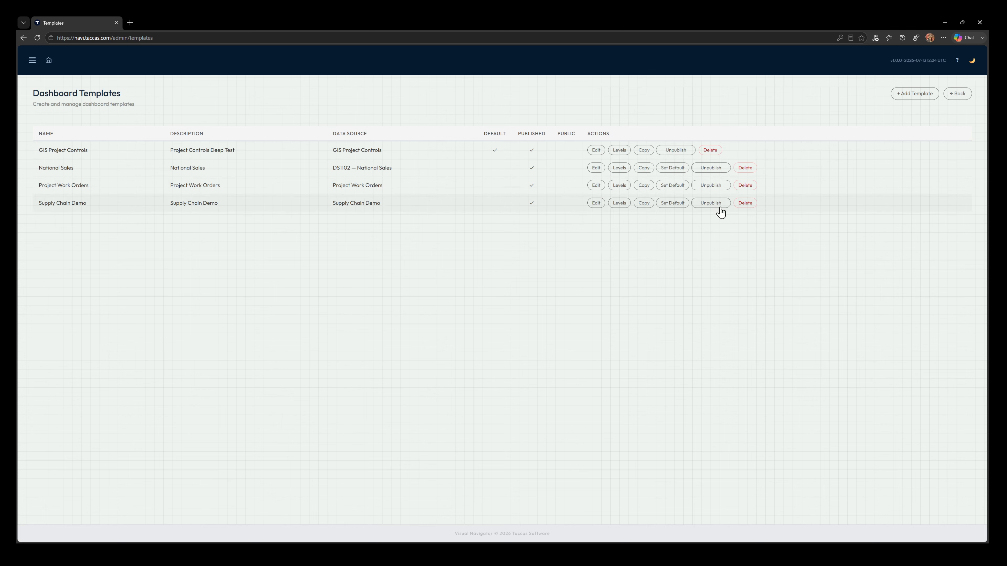
pyautogui.click(911, 98)
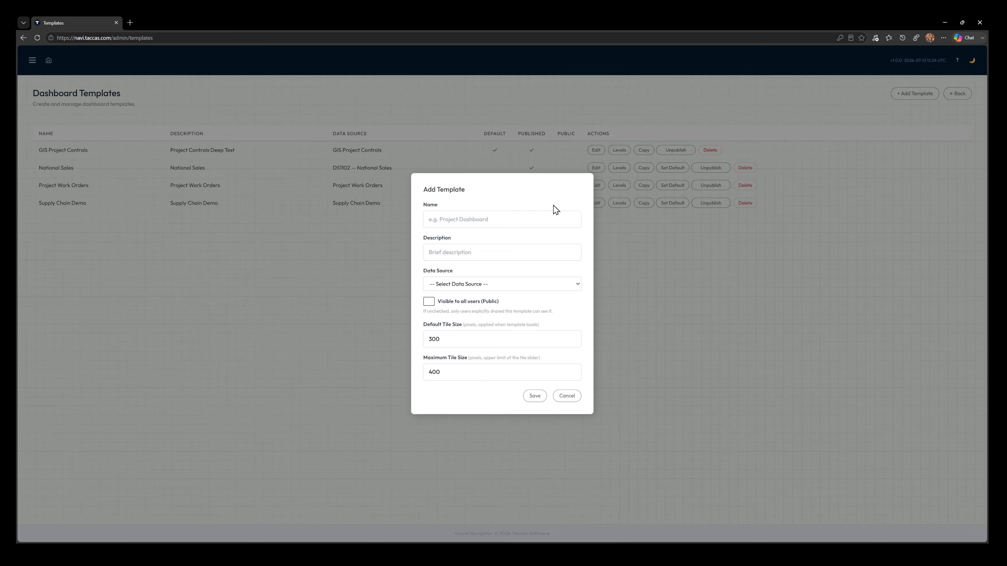
pyautogui.click(544, 215)
pyautogui.write('Project Execution')
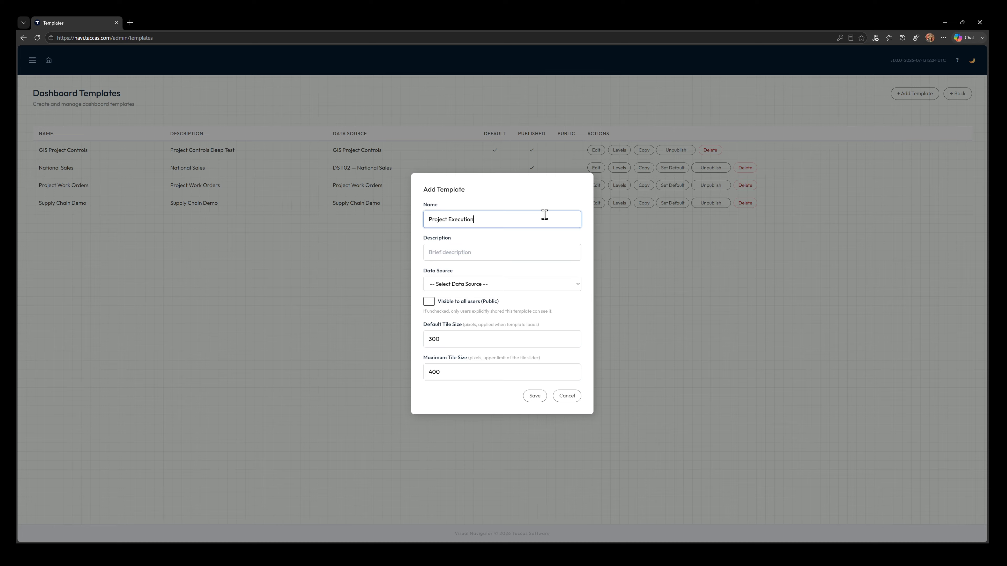
pyautogui.press('Tab')
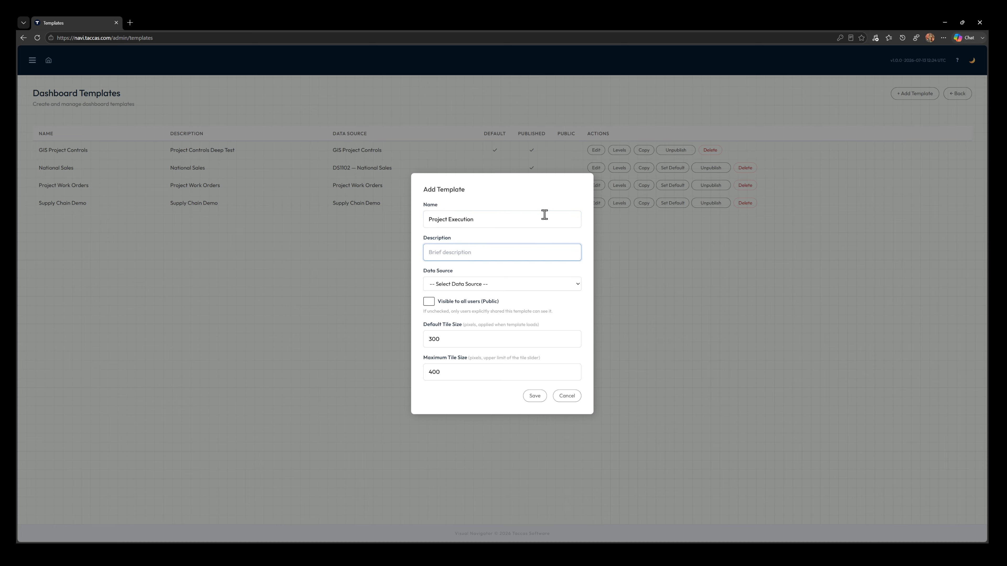
pyautogui.write('Project Execution Demonstration')
# Step: Assign the Project Execution data source to the template, make it visible to all users, and save it
pyautogui.click(575, 283)
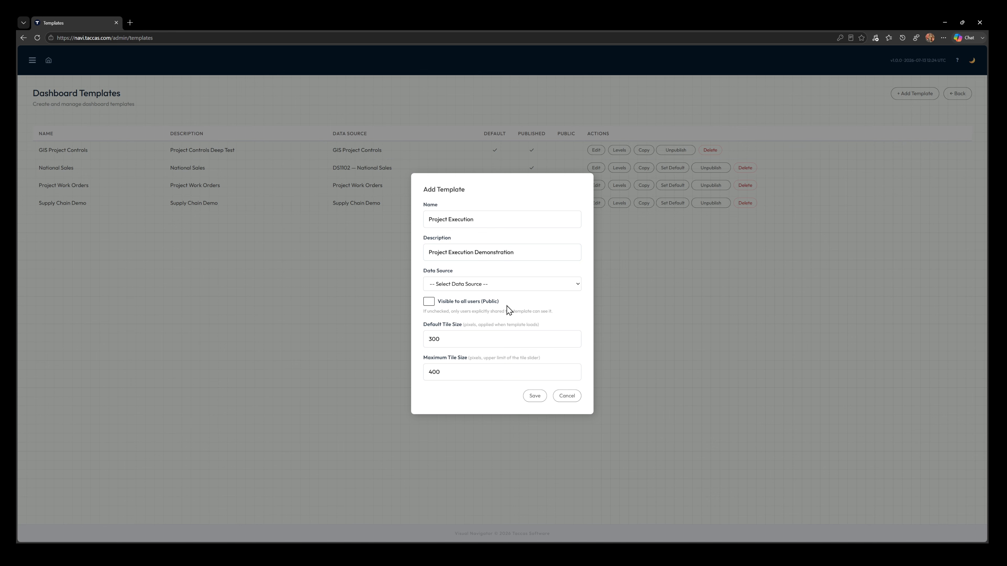
pyautogui.click(493, 339)
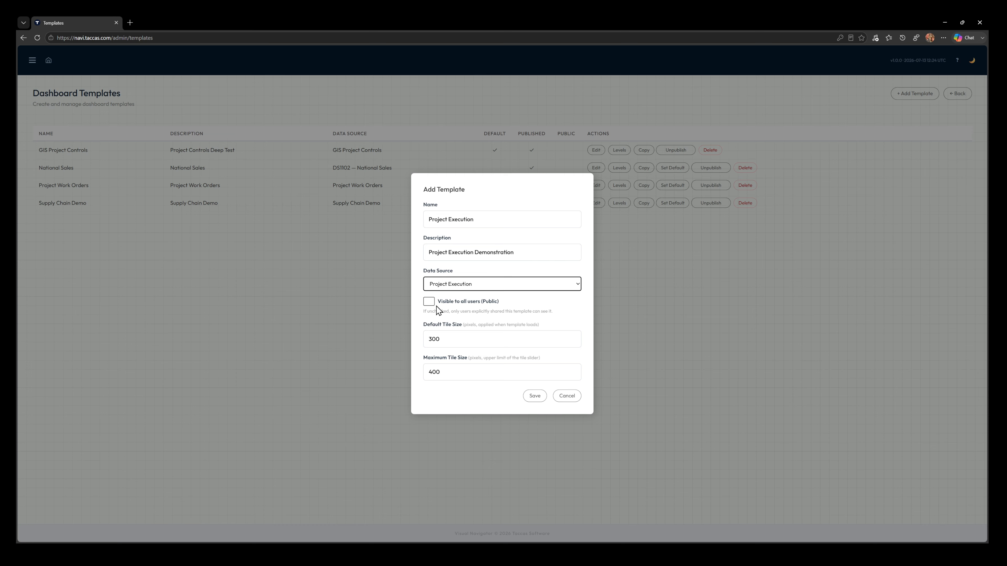
pyautogui.click(429, 303)
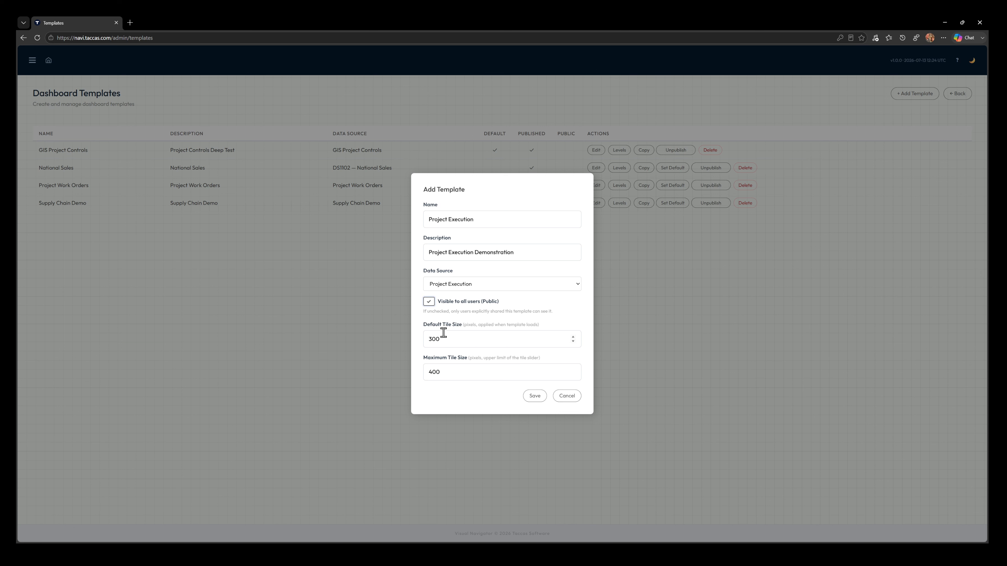
pyautogui.click(535, 396)
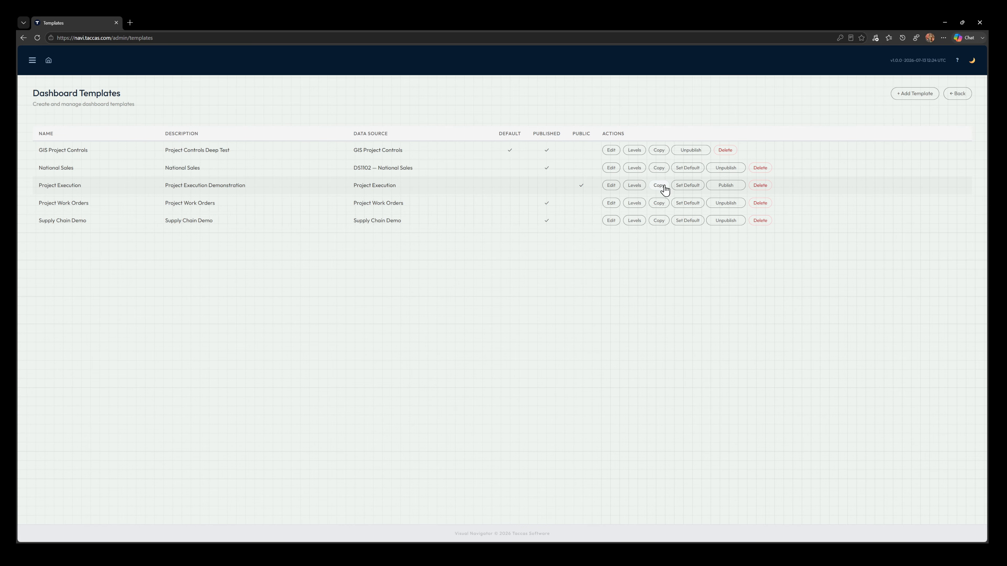
# Step: Edit the Project Execution template to use a default tile size of 500 and a maximum tile size of 800 pixels
pyautogui.click(611, 189)
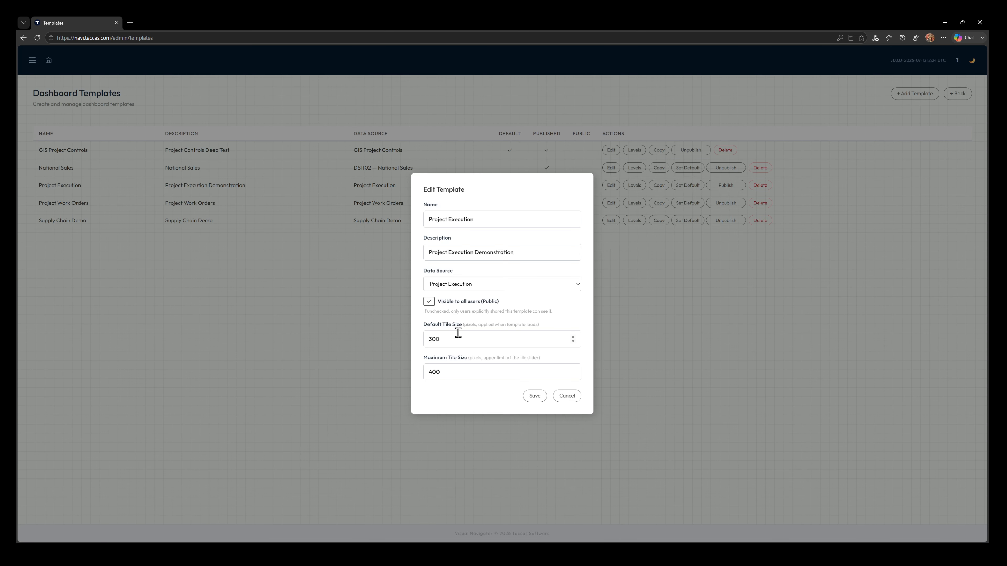
pyautogui.moveTo(456, 339); pyautogui.dragTo(424, 340)
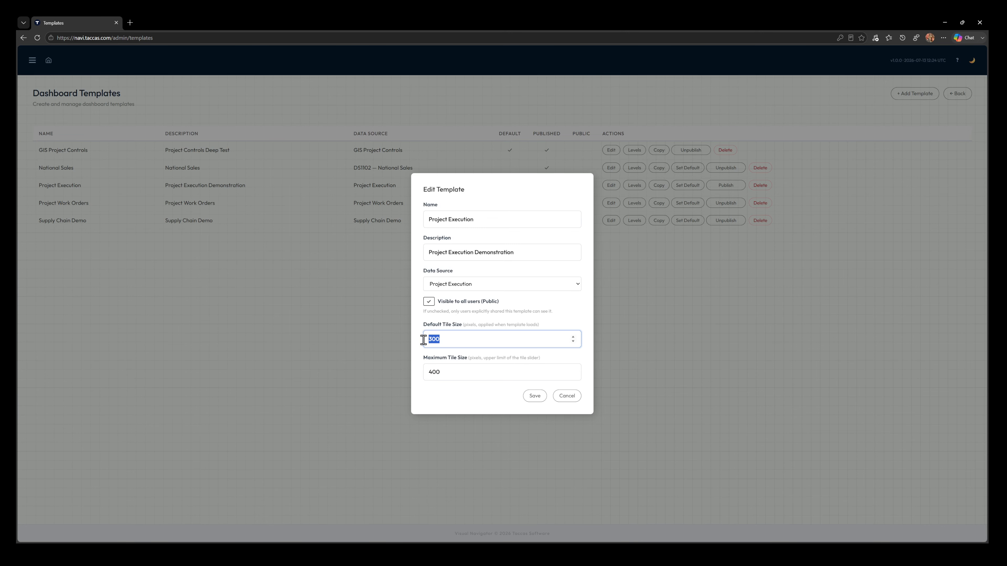
pyautogui.write('500')
pyautogui.press('Tab')
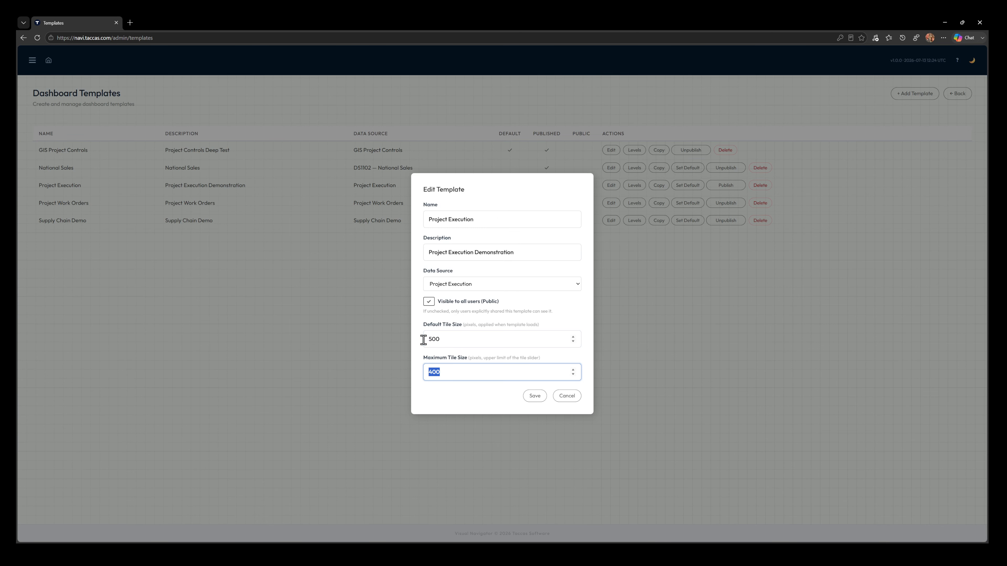
pyautogui.write('800')
pyautogui.click(535, 397)
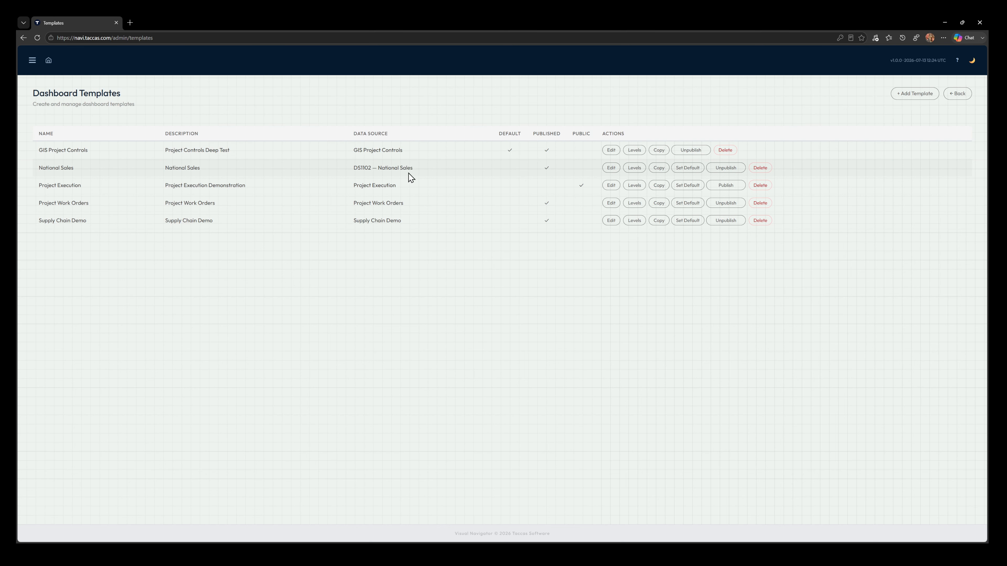
# Step: Add a level named Project to the Project Execution template, using its own data source, the dbo.Project table and the two-column field display style
pyautogui.click(634, 186)
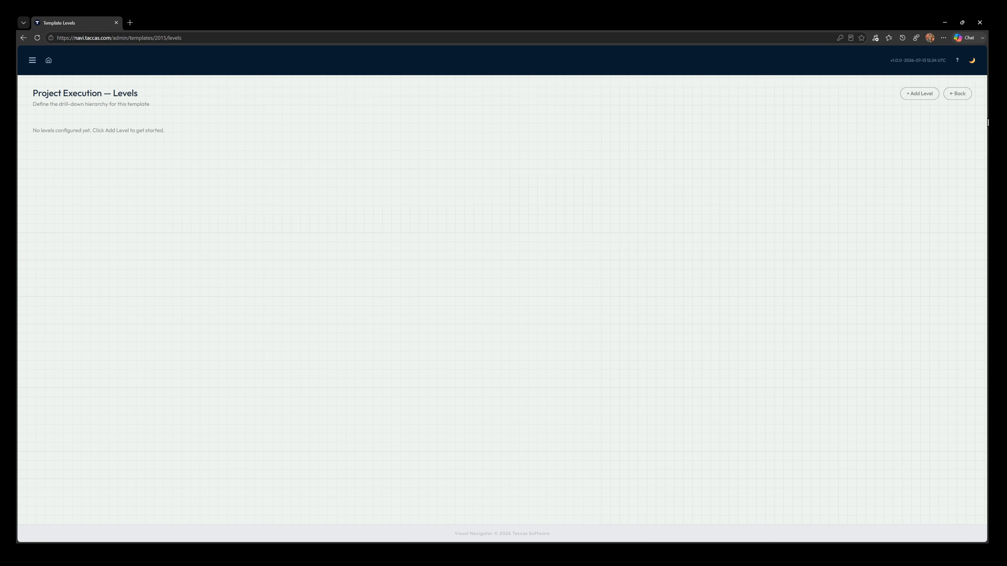
pyautogui.click(920, 96)
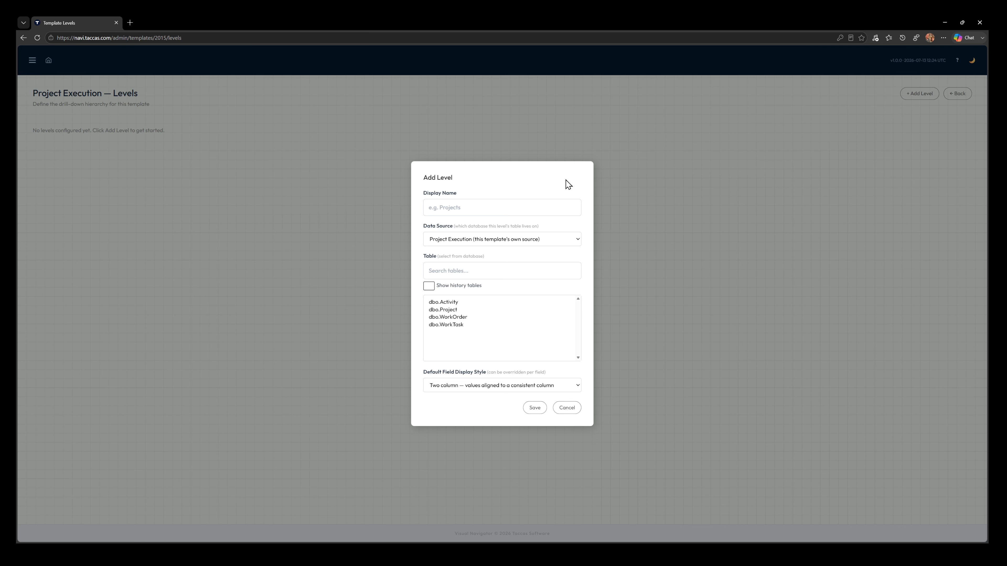
pyautogui.click(461, 205)
pyautogui.write('Project')
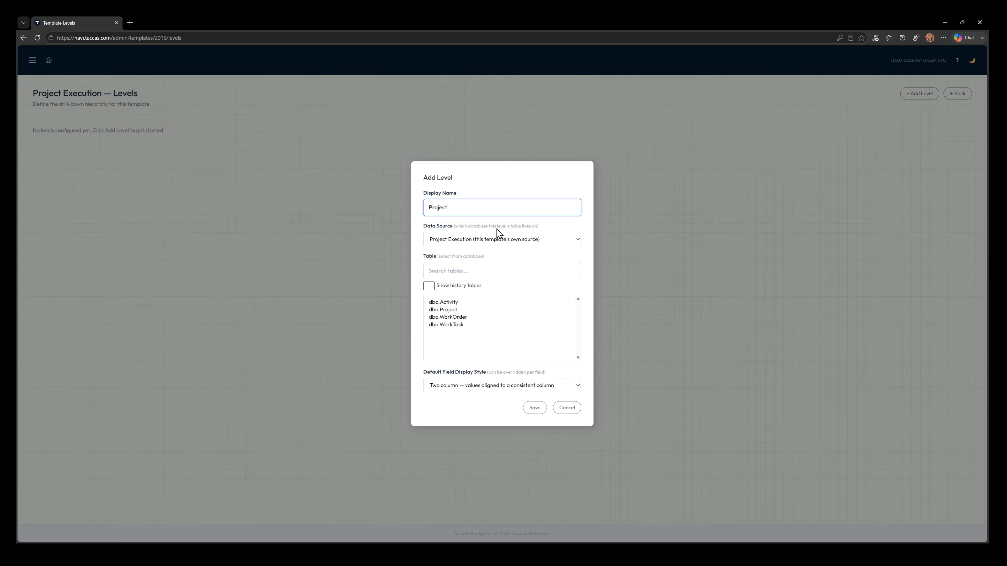
pyautogui.click(539, 242)
pyautogui.click(553, 240)
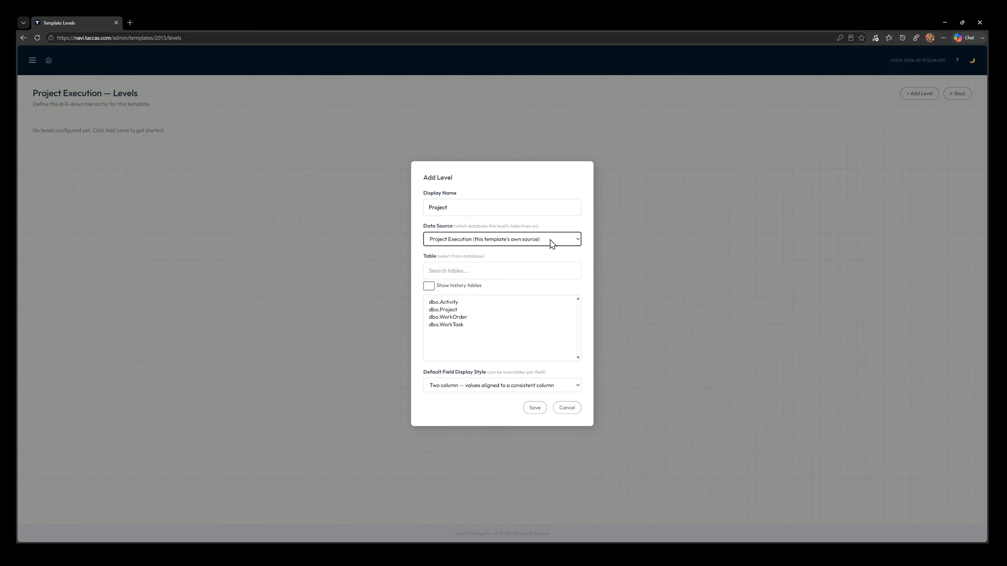
pyautogui.click(450, 310)
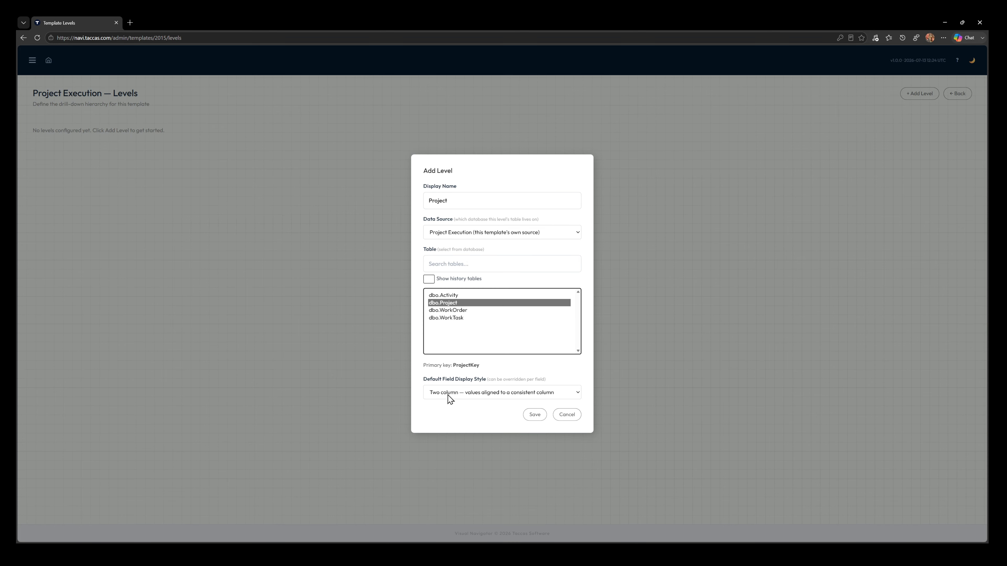
pyautogui.click(554, 389)
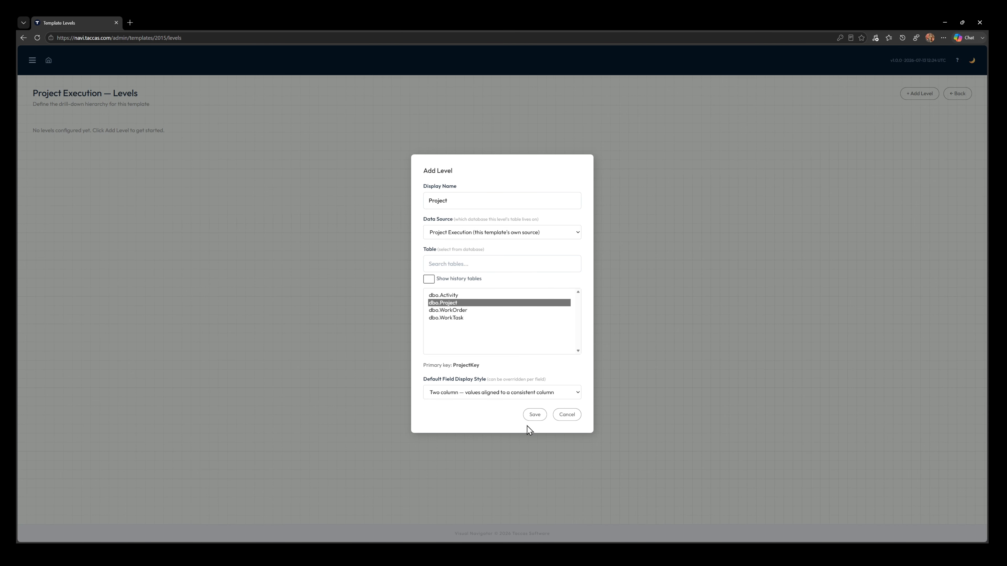
pyautogui.click(535, 420)
pyautogui.click(533, 414)
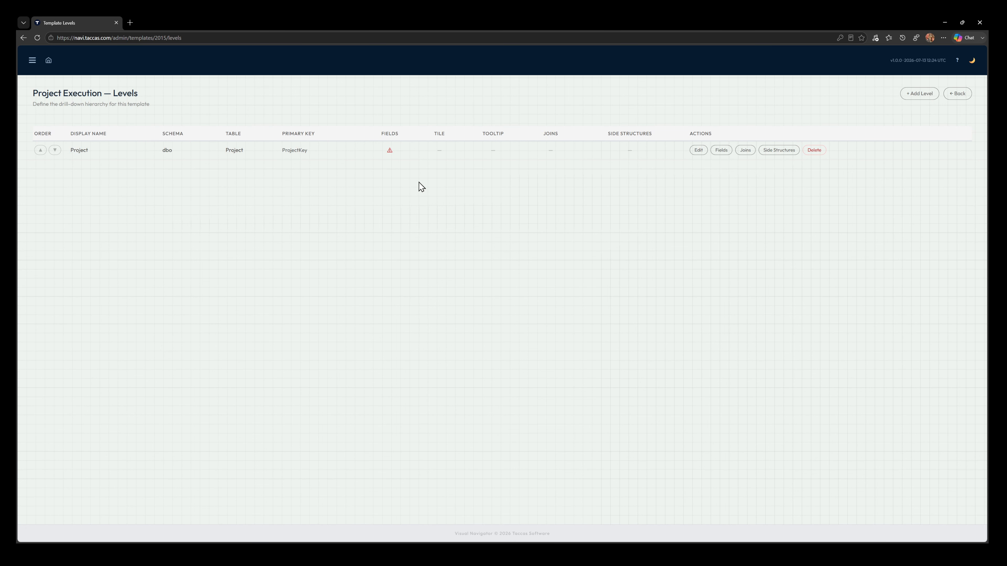
# Step: Import the fields of the Project level from its database table
pyautogui.click(721, 153)
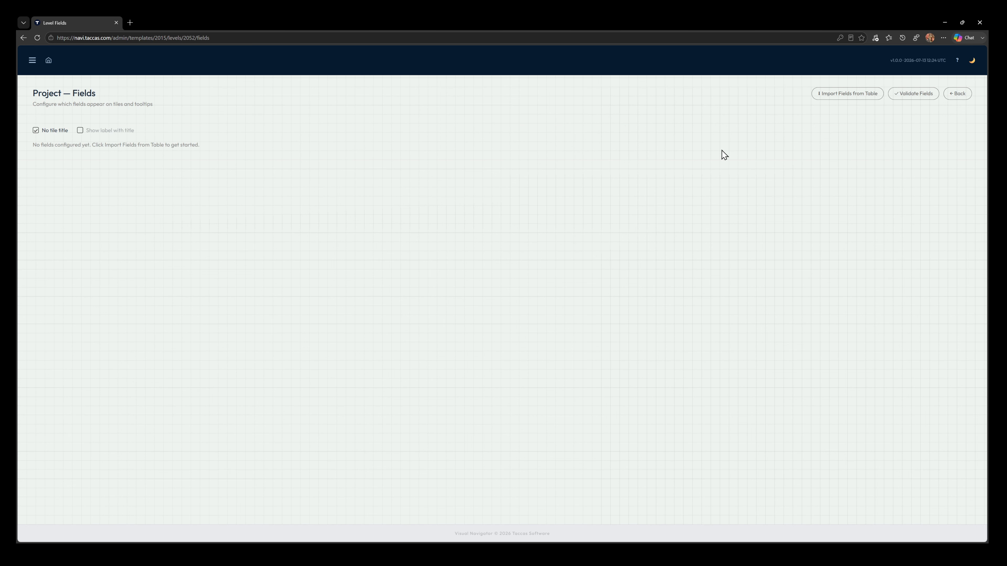
pyautogui.click(842, 98)
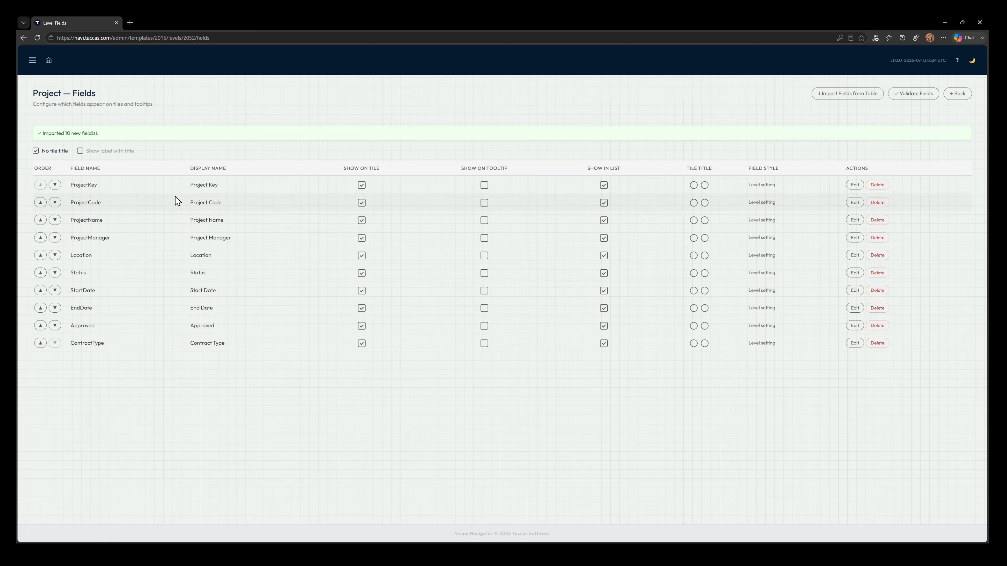
# Step: Hide Project Key from the Project level's tiles and list, and combine Project Code and Project Name as the tile title
pyautogui.click(361, 187)
pyautogui.click(602, 186)
pyautogui.click(693, 203)
pyautogui.click(705, 220)
# Step: Show the Project level's Start Date, End Date, Approved and Contract Type fields in the tooltip instead of on the tile
pyautogui.click(484, 291)
pyautogui.click(484, 325)
pyautogui.click(484, 343)
pyautogui.click(361, 291)
pyautogui.click(362, 308)
pyautogui.click(361, 326)
pyautogui.click(361, 343)
pyautogui.click(956, 96)
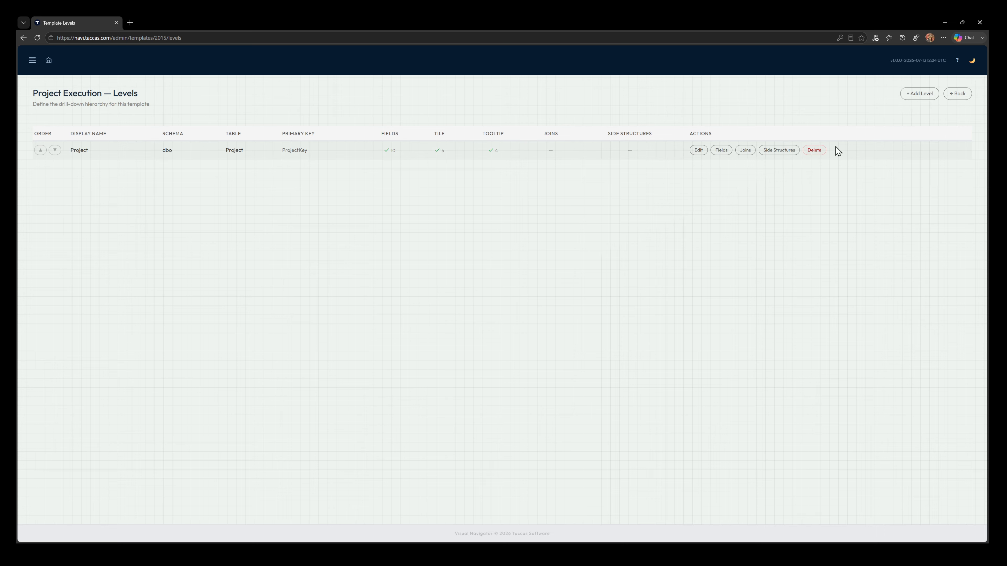
# Step: Publish the Project Execution template and display its dashboard from the home page
pyautogui.click(957, 95)
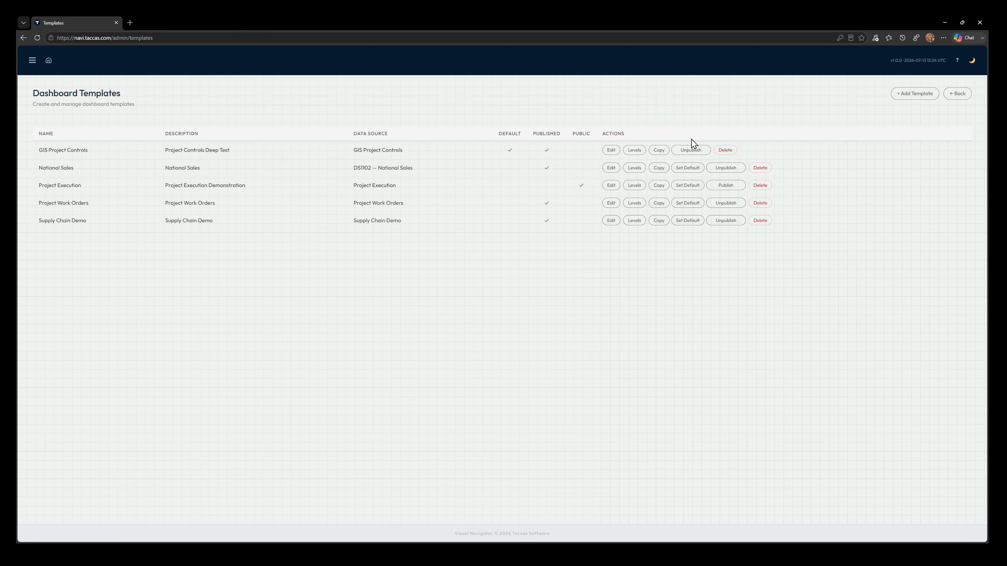
pyautogui.click(725, 187)
pyautogui.click(48, 61)
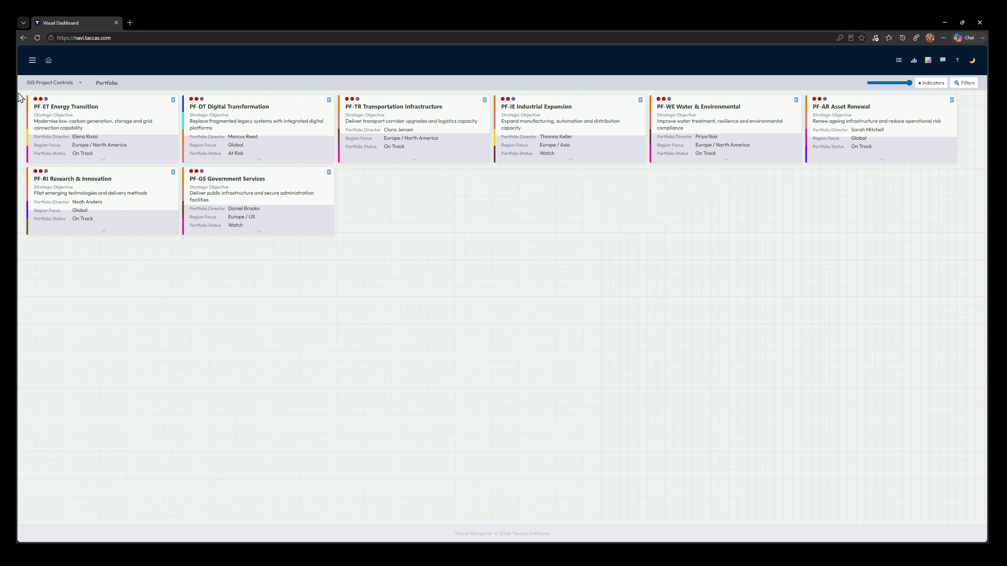
pyautogui.click(64, 118)
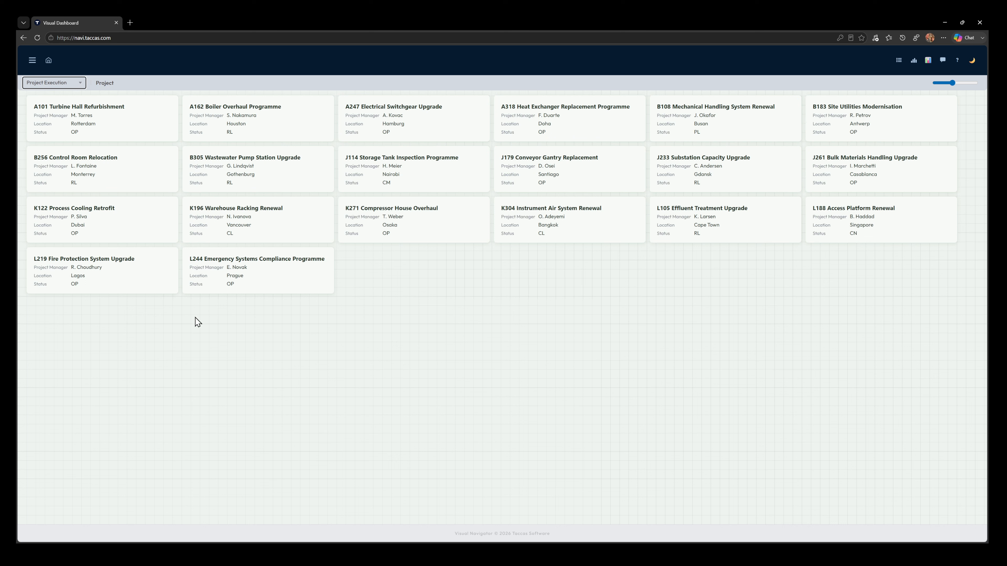
pyautogui.moveTo(197, 265)
# Step: Add a level named Activity to the Project Execution template, using its own data source and the dbo.Activity table
pyautogui.click(32, 60)
pyautogui.click(64, 214)
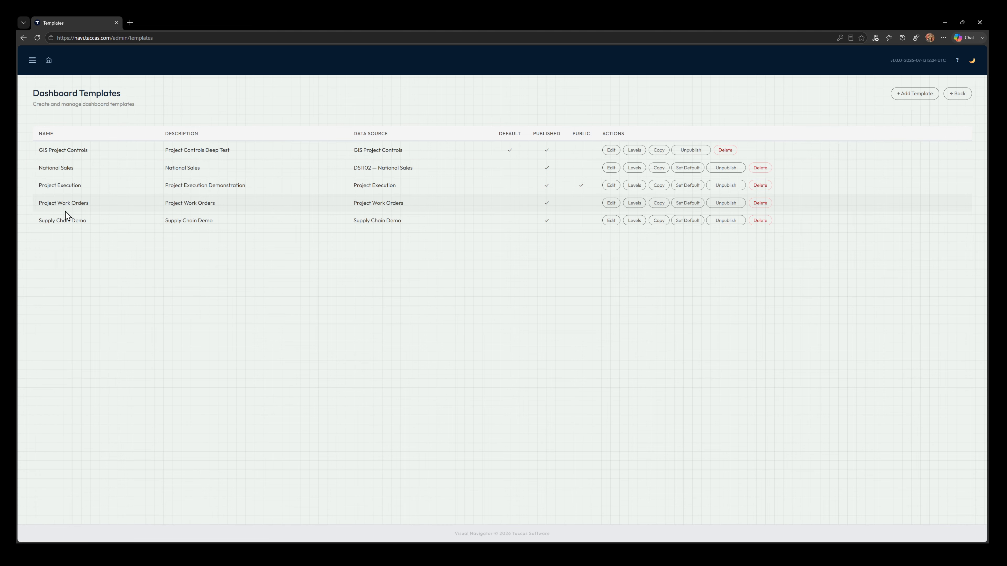
pyautogui.click(635, 187)
pyautogui.click(922, 94)
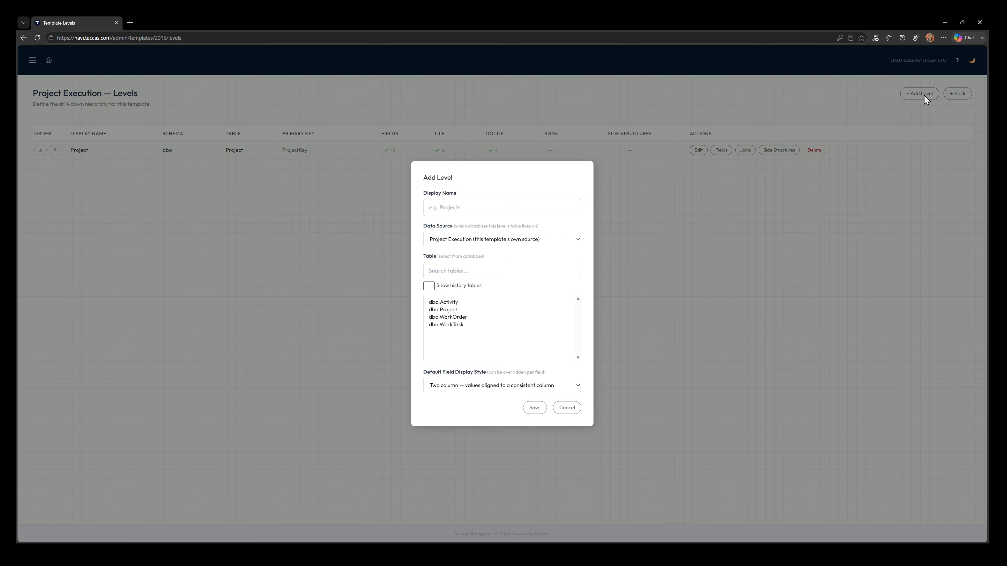
pyautogui.click(497, 201)
pyautogui.write('QA')
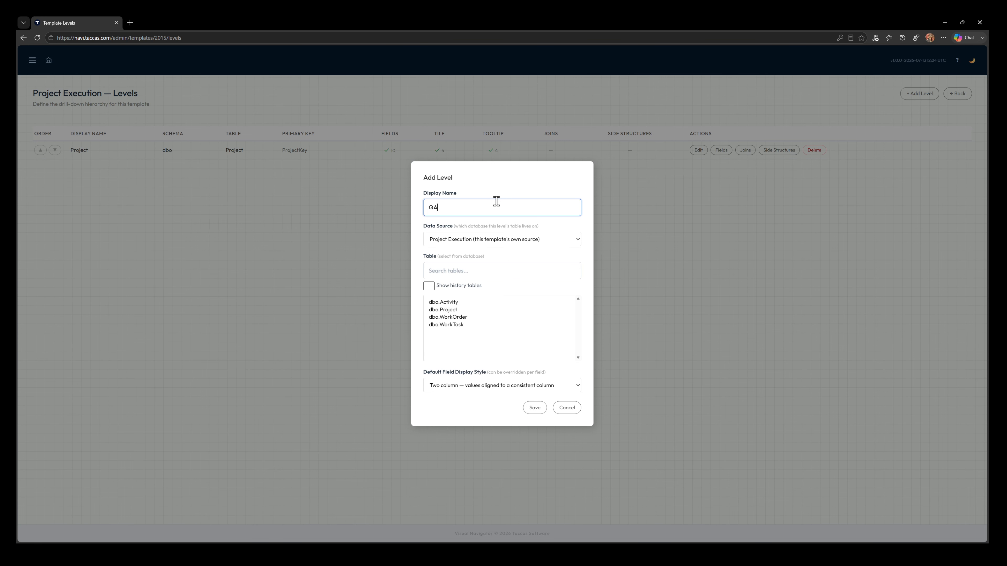
pyautogui.press('BackSpace')
pyautogui.write('Activity')
pyautogui.press('Tab')
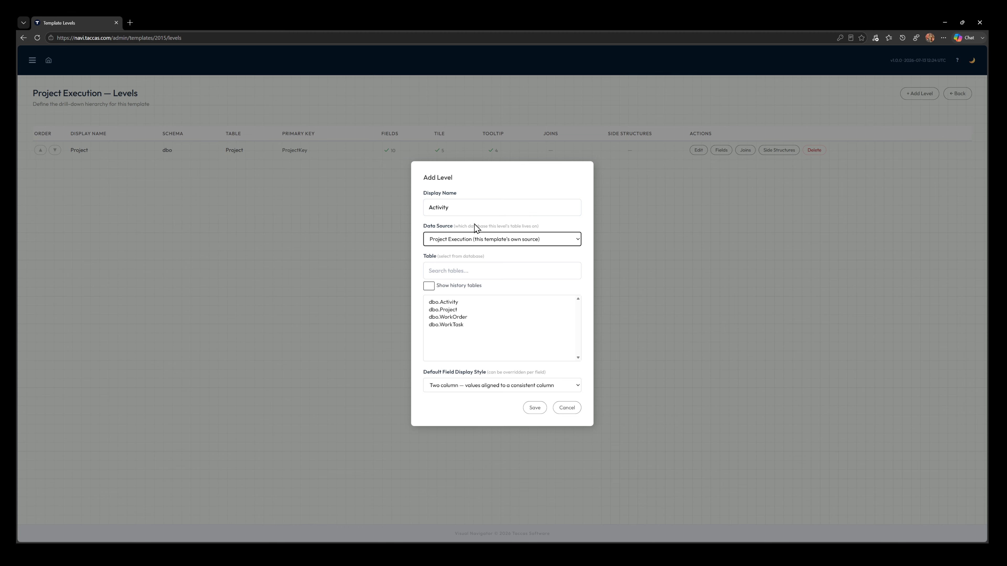
pyautogui.click(458, 302)
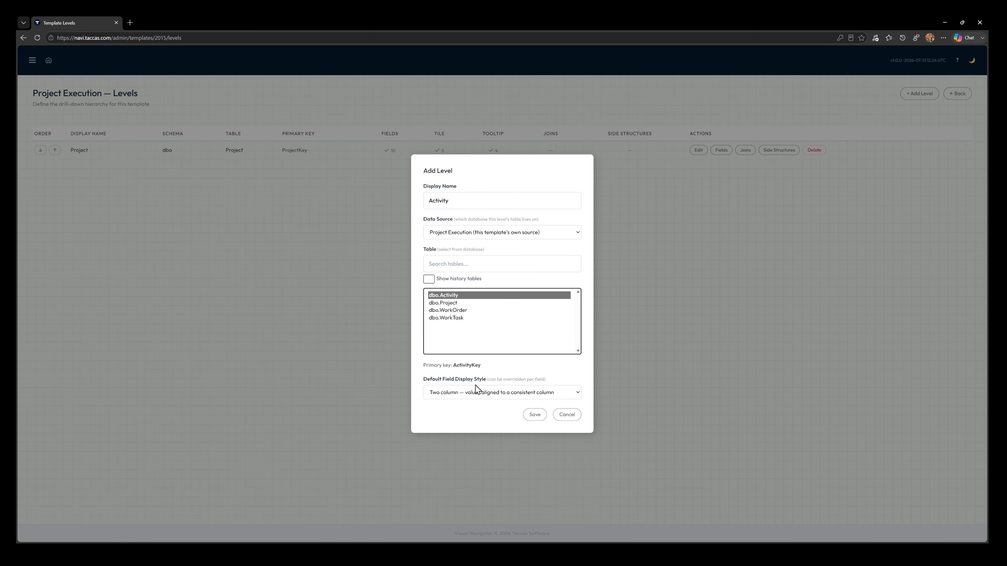
pyautogui.click(534, 414)
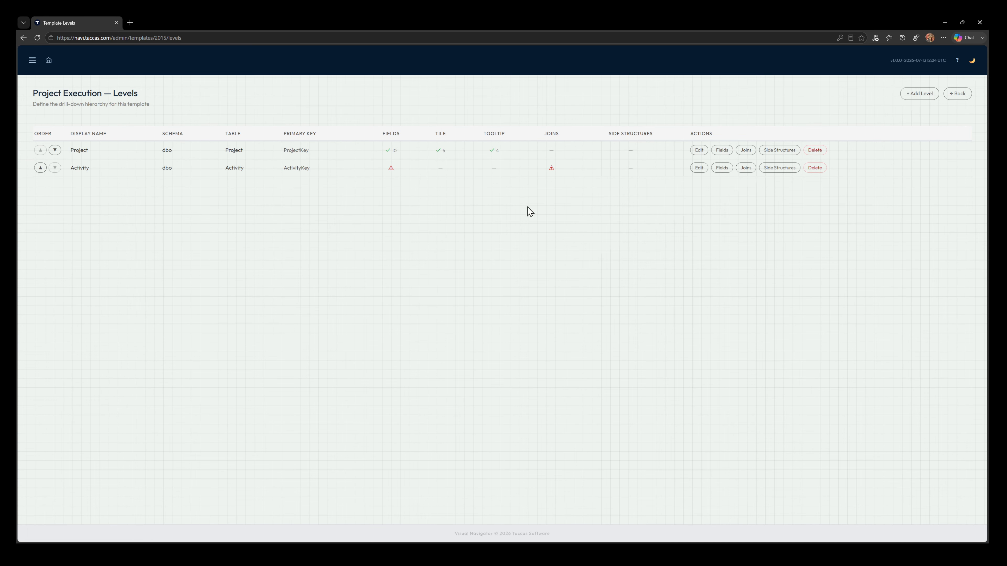
# Step: Import the Activity level's fields from its table, and hide Activity Key and Project Key from the tiles and list
pyautogui.click(722, 168)
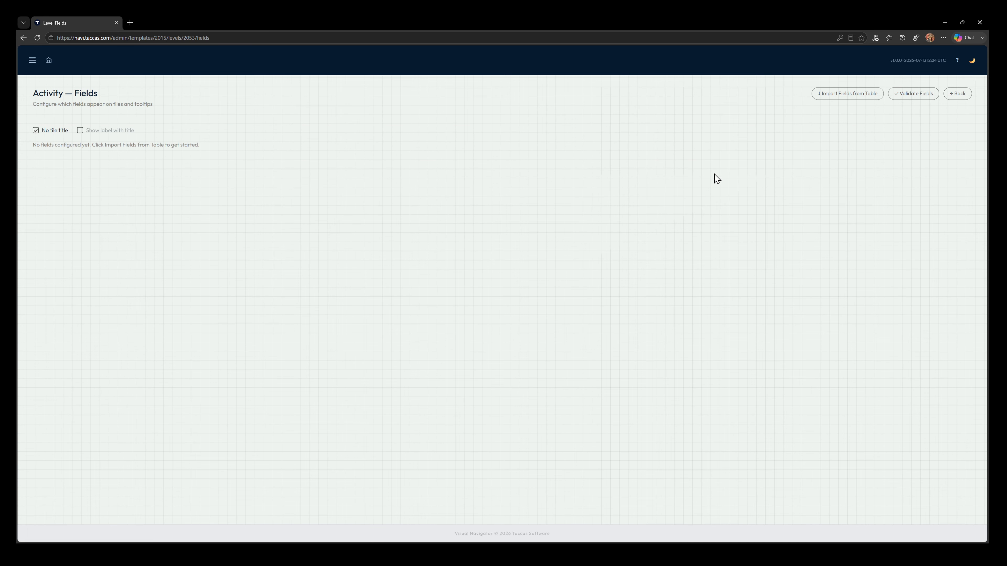
pyautogui.click(845, 96)
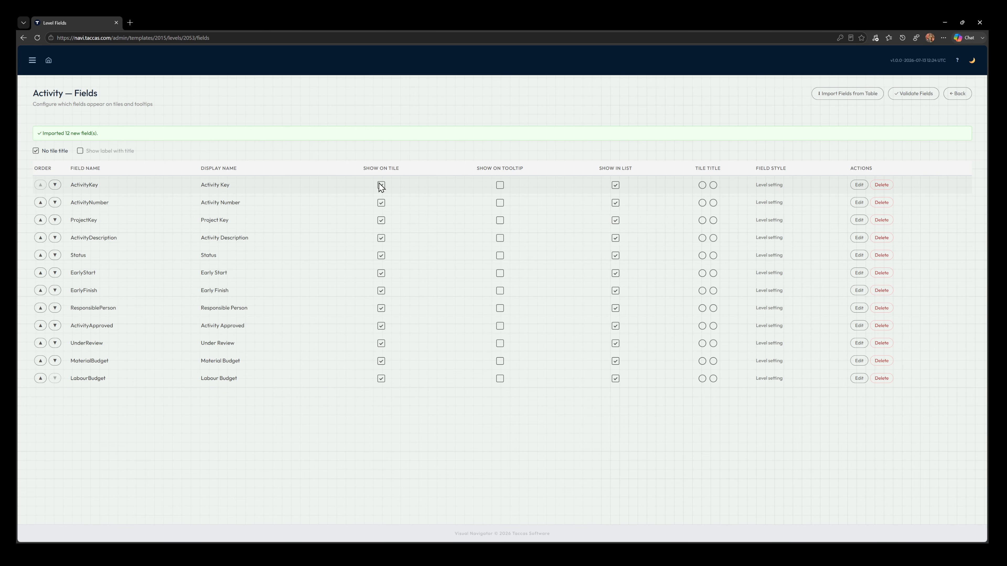
pyautogui.click(381, 185)
pyautogui.click(377, 220)
pyautogui.click(615, 220)
pyautogui.click(615, 185)
# Step: Make Activity Number the tile title, and move Early Start, Early Finish, Under Review, Material Budget and Labour Budget from the tile to the tooltip
pyautogui.click(701, 203)
pyautogui.click(381, 273)
pyautogui.click(381, 291)
pyautogui.click(500, 273)
pyautogui.click(500, 291)
pyautogui.click(500, 344)
pyautogui.click(499, 361)
pyautogui.click(500, 378)
pyautogui.click(381, 344)
pyautogui.click(381, 361)
pyautogui.click(381, 378)
pyautogui.click(967, 99)
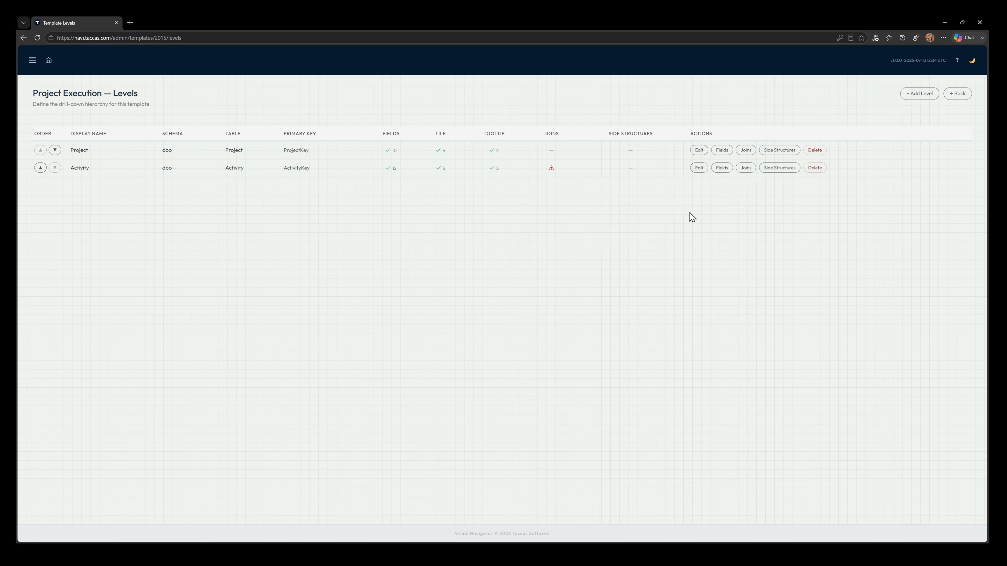
# Step: Join the Activity level to its parent on ProjectKey only, leaving out the suggested Status join
pyautogui.click(746, 168)
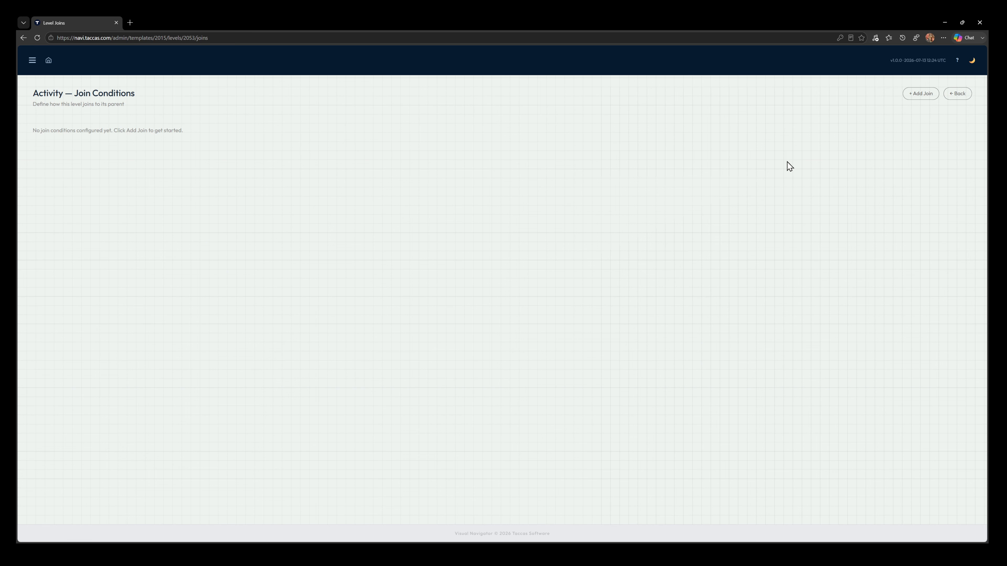
pyautogui.click(920, 95)
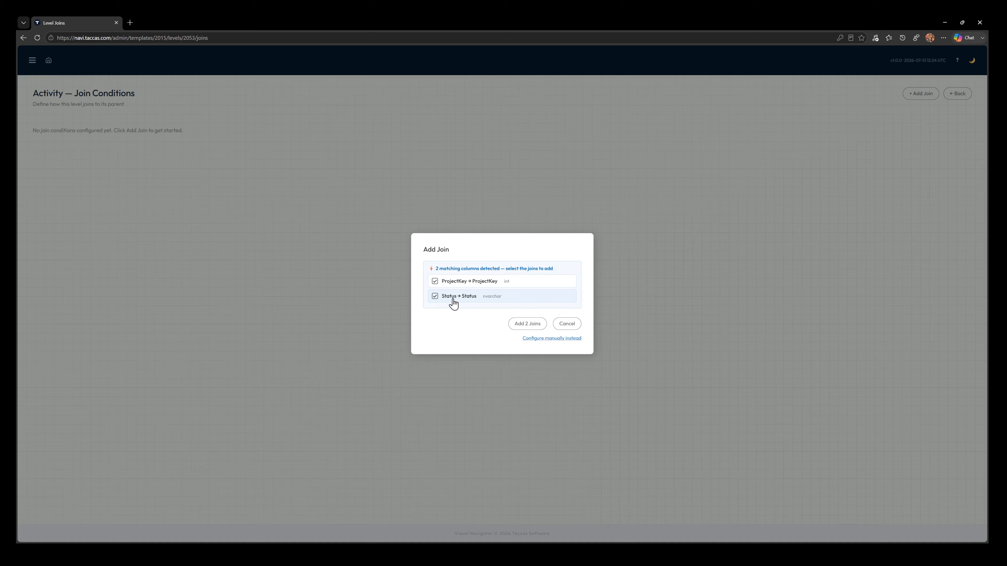
pyautogui.click(434, 297)
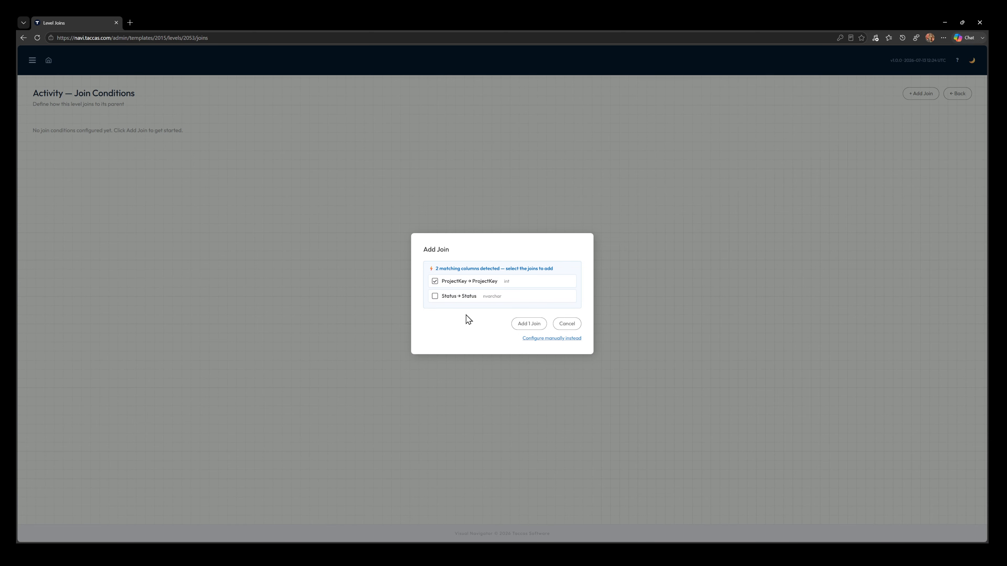
pyautogui.click(525, 325)
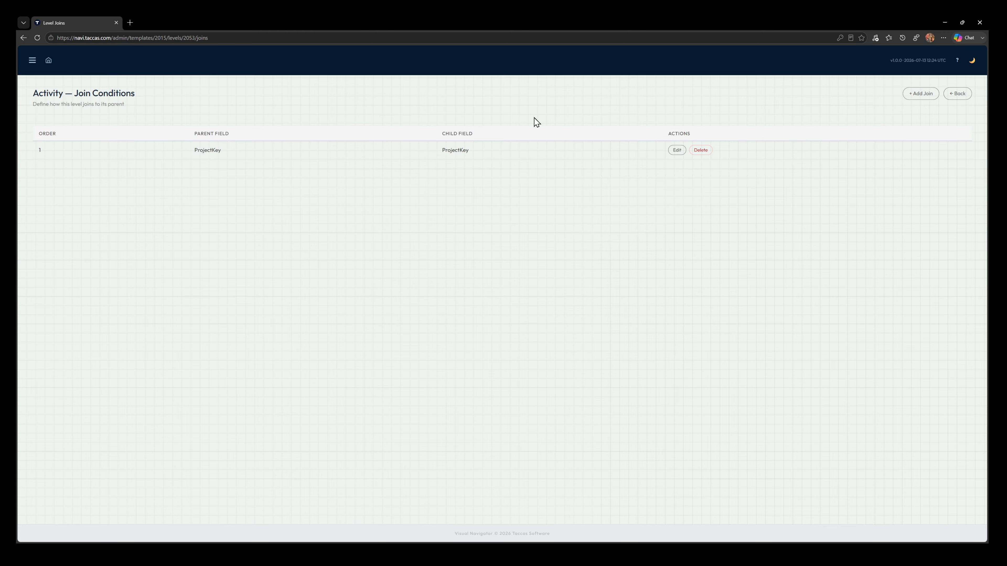
pyautogui.click(957, 95)
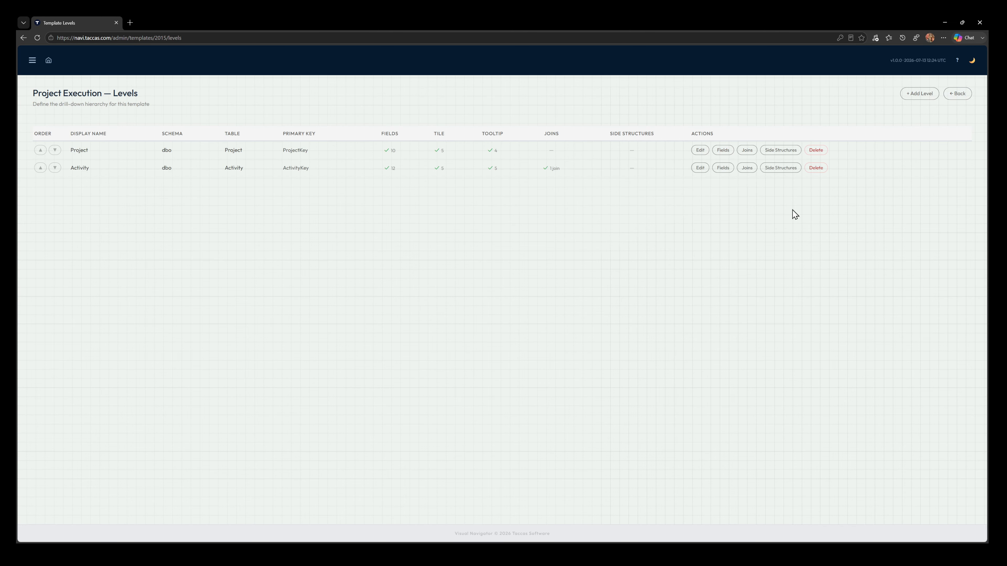
# Step: Check the project tooltips on the dashboard, and drill down into the activities of K271 Compressor House Overhaul
pyautogui.click(48, 61)
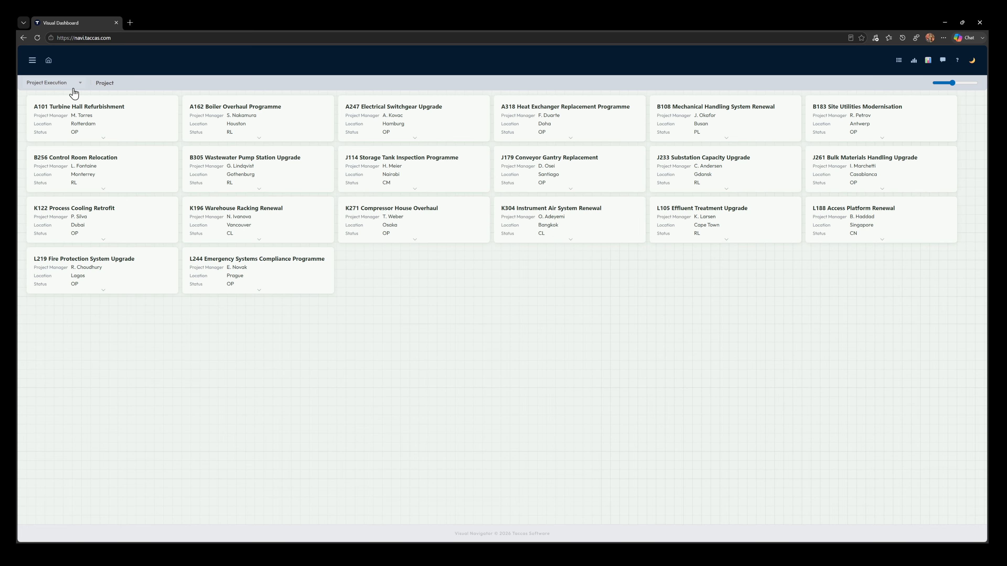
pyautogui.moveTo(104, 144)
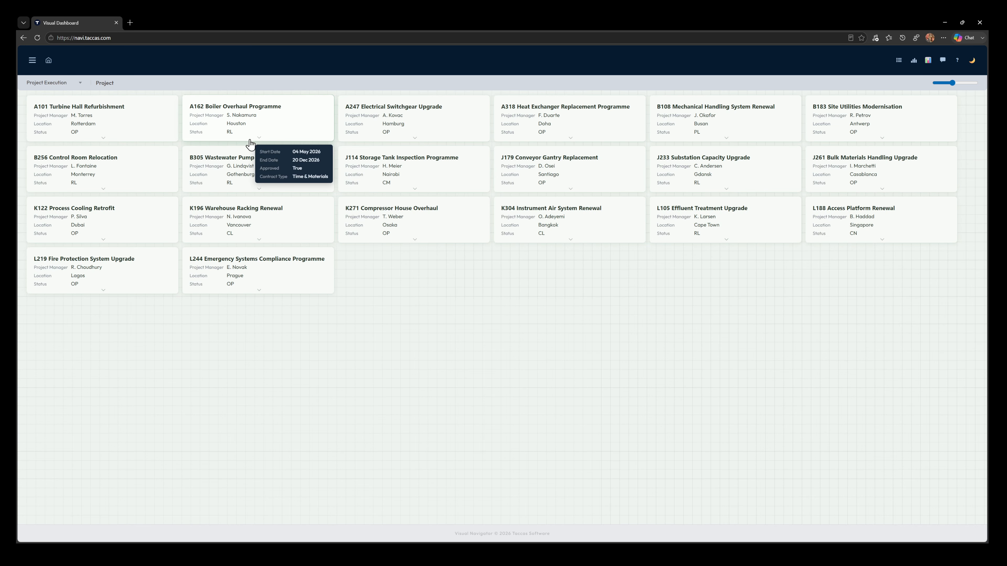
pyautogui.moveTo(541, 144)
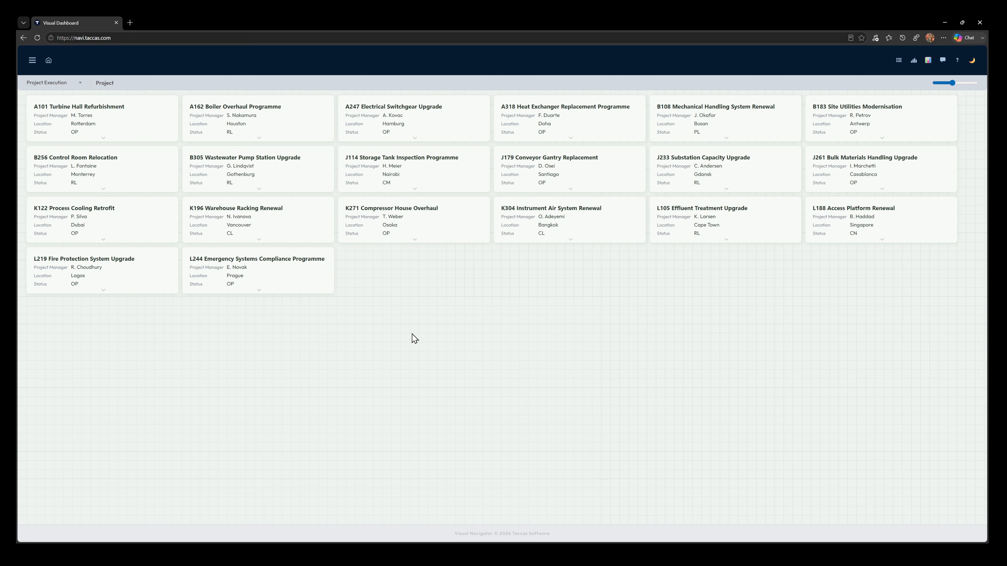
pyautogui.click(442, 218)
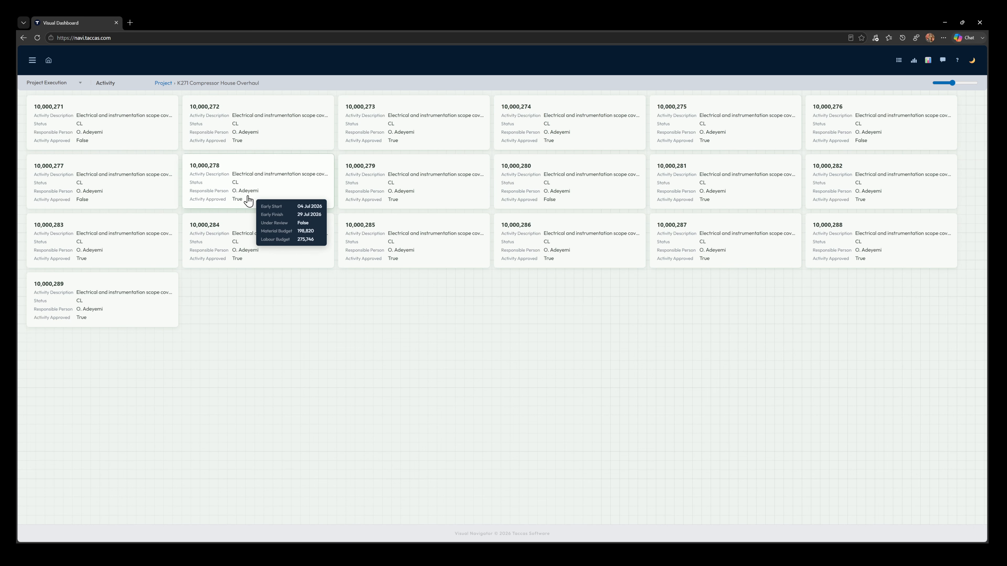
pyautogui.moveTo(72, 170)
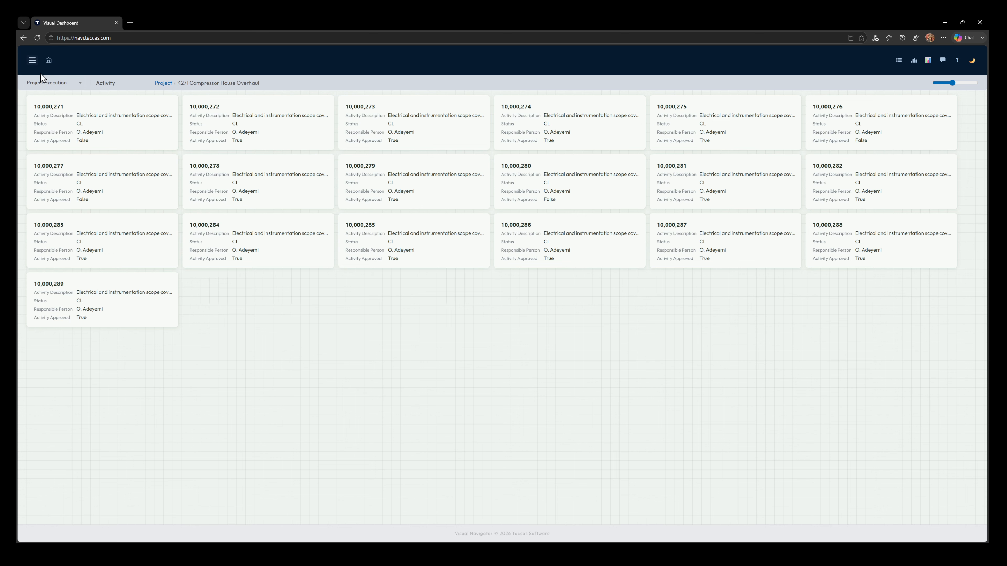
# Step: Add a level named Work Order to the Project Execution template, using its own data source and the dbo.WorkOrder table
pyautogui.click(32, 60)
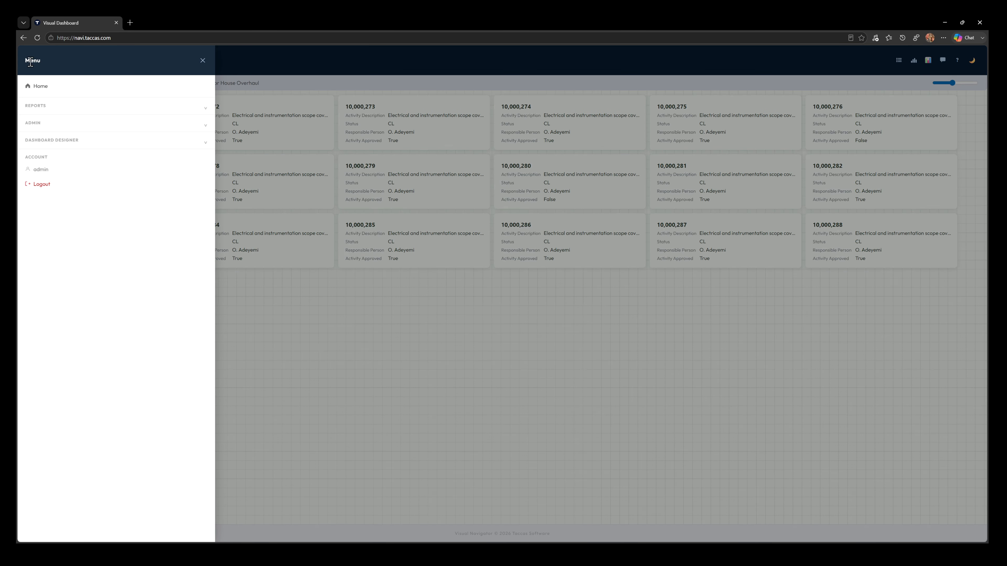
pyautogui.click(41, 141)
pyautogui.click(47, 181)
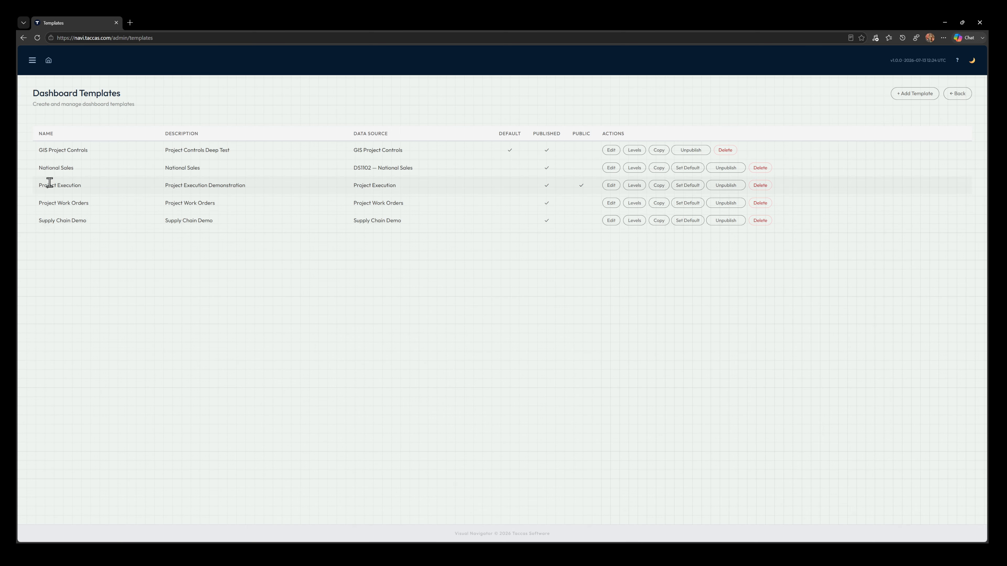
pyautogui.click(638, 187)
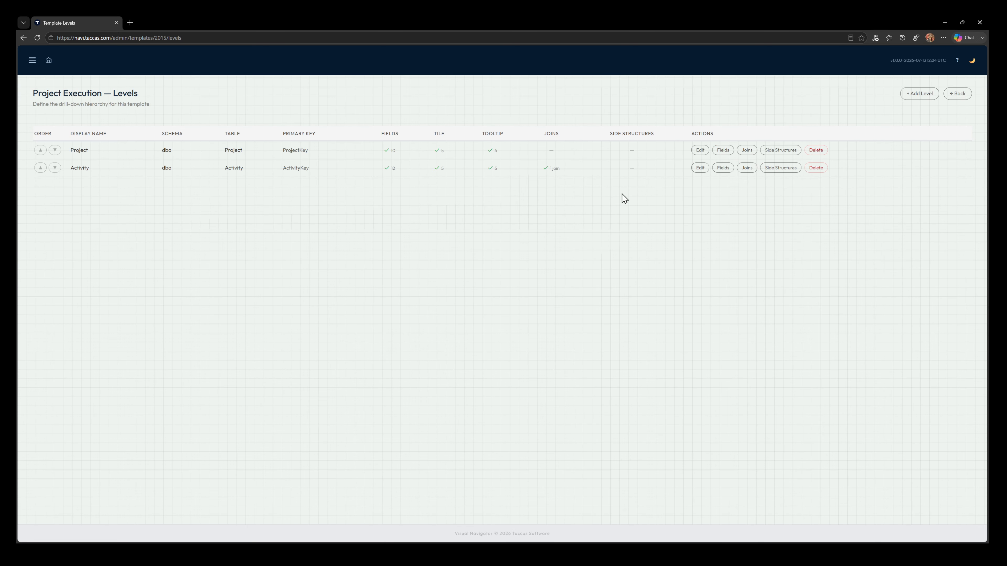
pyautogui.click(924, 95)
pyautogui.click(487, 210)
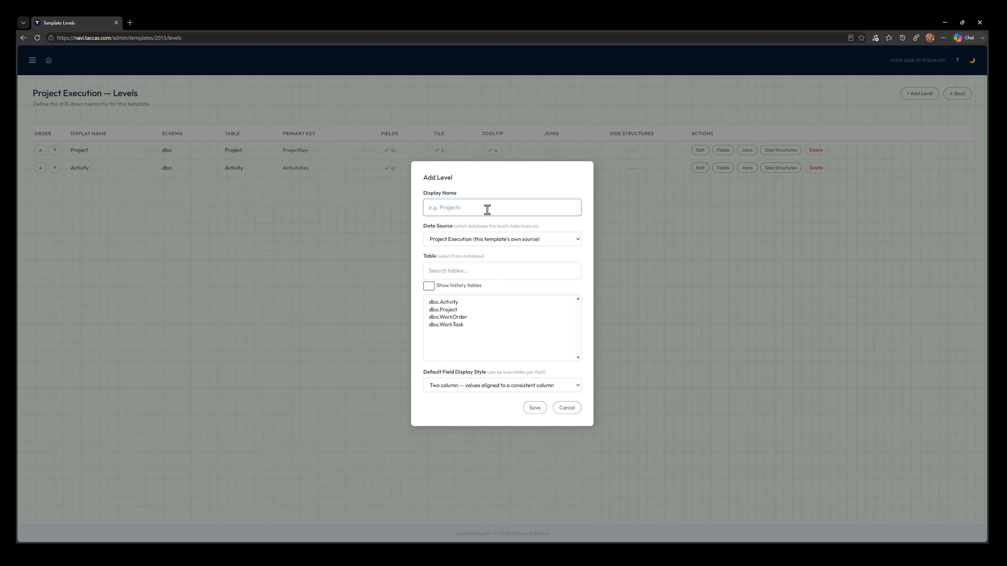
pyautogui.write('Work Order')
pyautogui.click(462, 317)
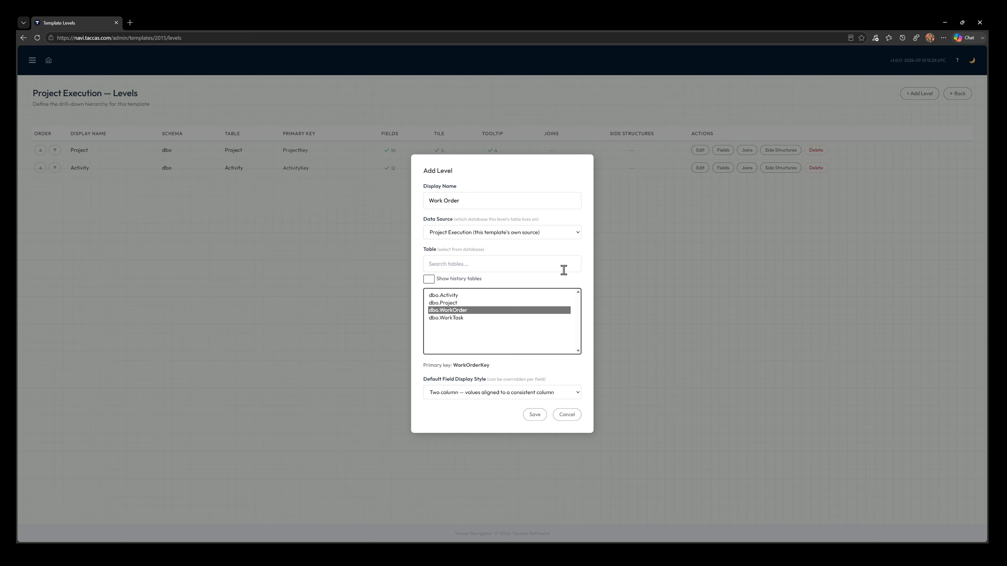
pyautogui.click(452, 263)
pyautogui.write('wo')
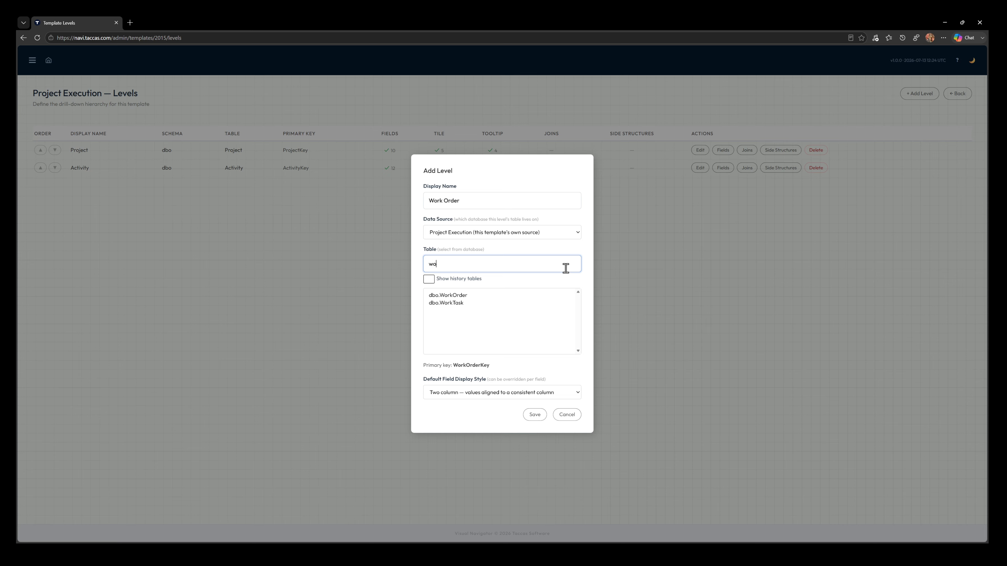
pyautogui.click(457, 295)
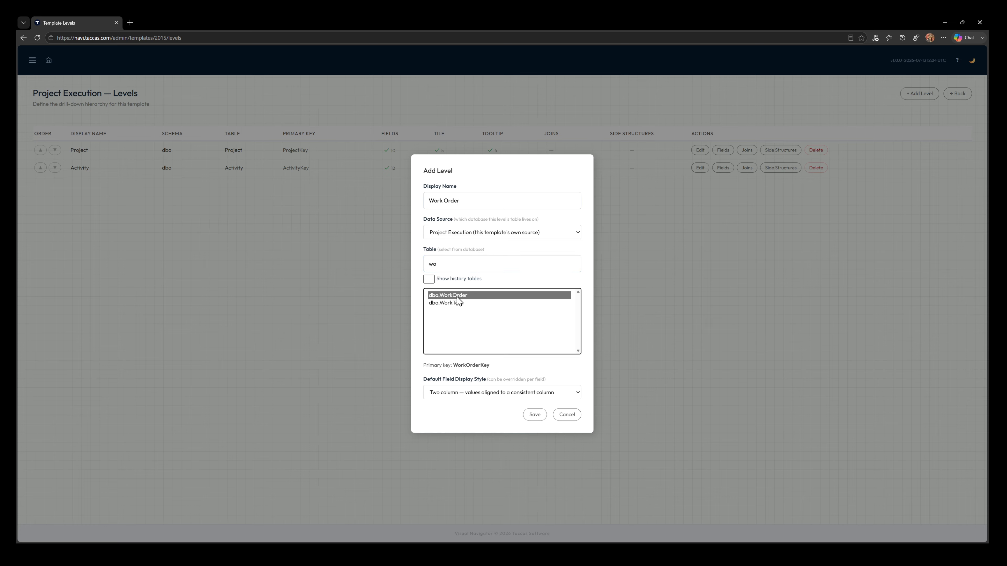
pyautogui.click(533, 415)
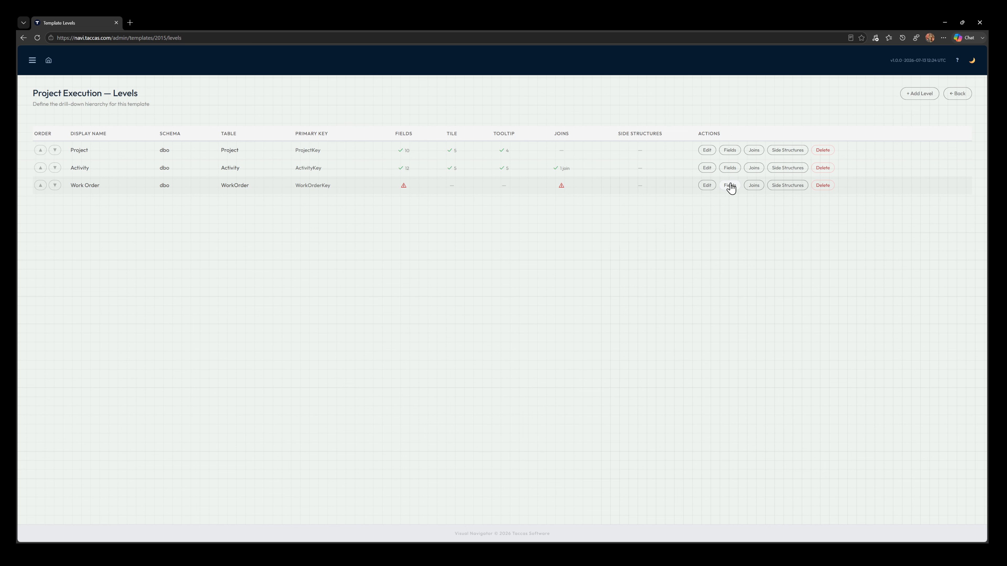
# Step: Import the Work Order level's fields from its table, and hide Activity Key from the tiles and list
pyautogui.click(722, 186)
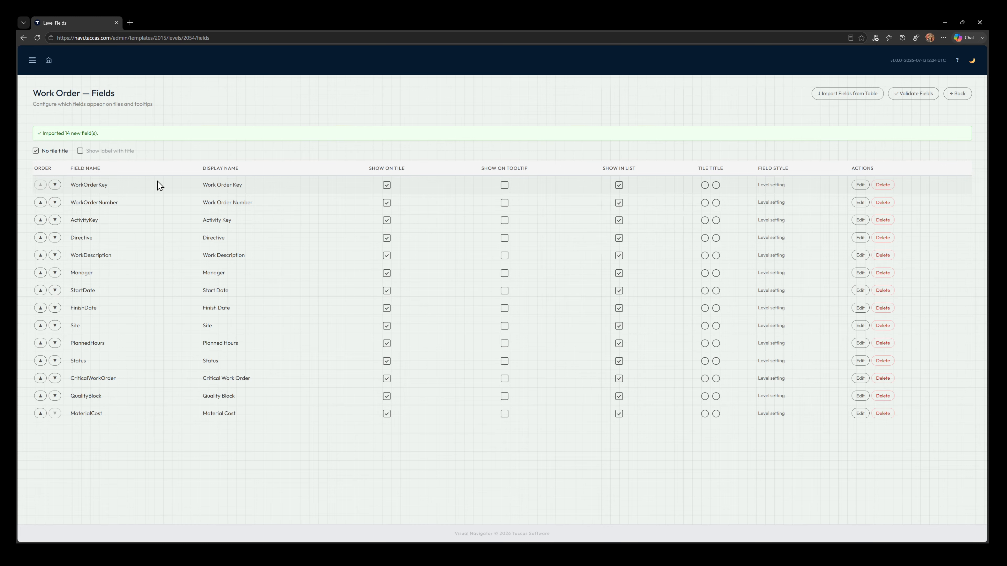
pyautogui.click(386, 220)
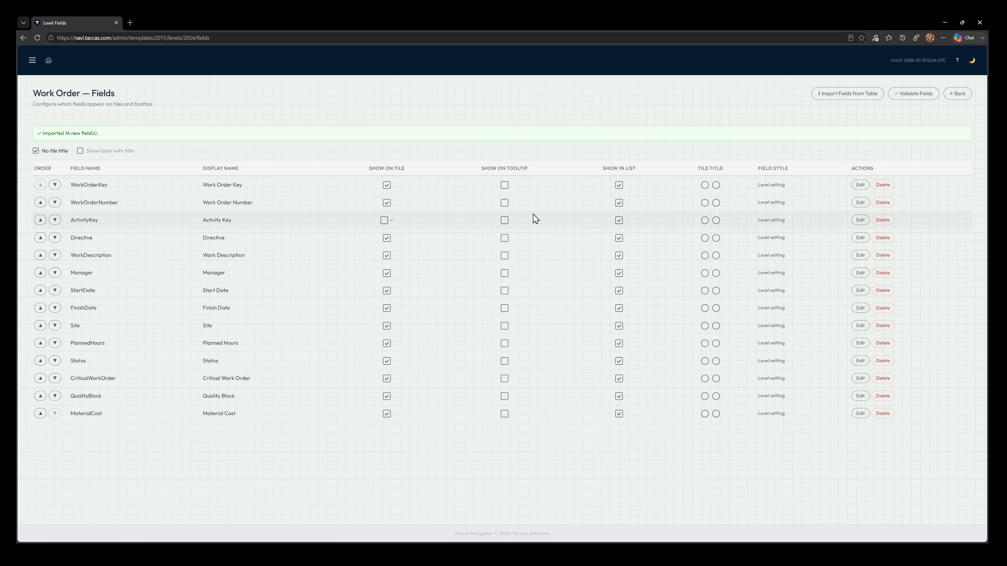
pyautogui.click(619, 220)
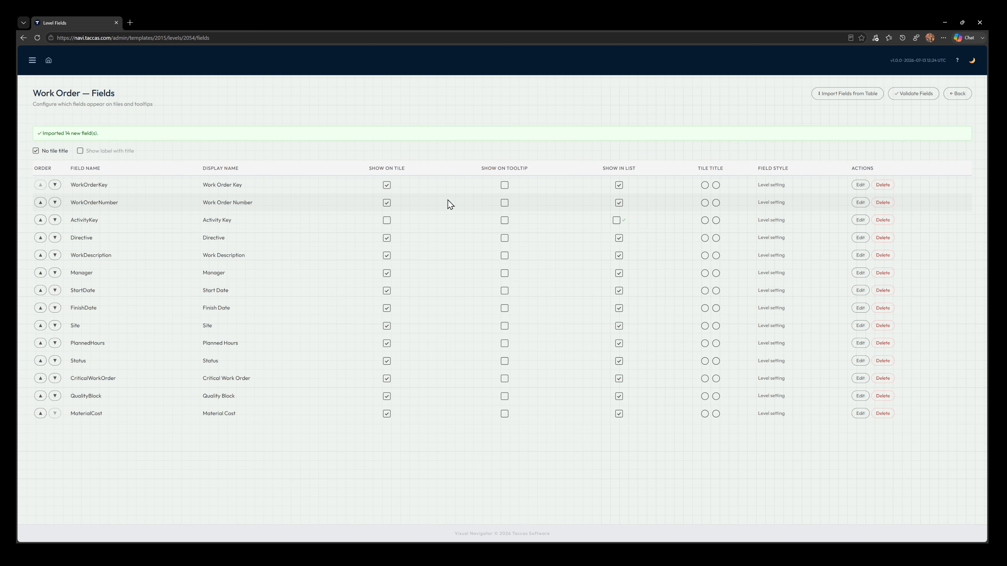
# Step: Make Work Order Number the tile title, and move Start Date, Finish Date, Site, Critical Work Order and Quality Block from the tile to the tooltip
pyautogui.click(705, 203)
pyautogui.click(387, 398)
pyautogui.click(504, 398)
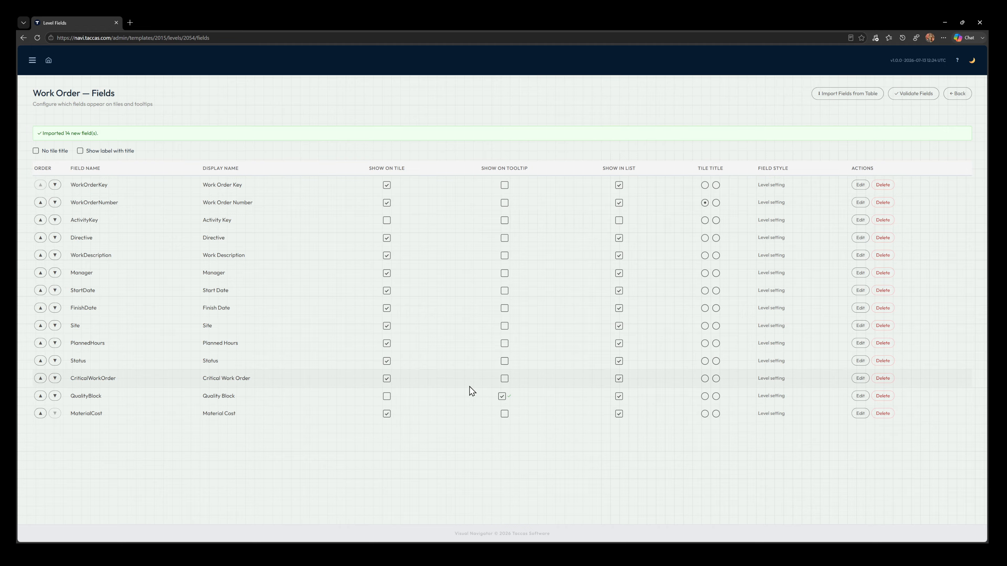
pyautogui.click(504, 379)
pyautogui.click(505, 327)
pyautogui.click(505, 309)
pyautogui.click(505, 291)
pyautogui.click(386, 291)
pyautogui.click(387, 309)
pyautogui.click(387, 326)
pyautogui.click(386, 379)
pyautogui.click(957, 93)
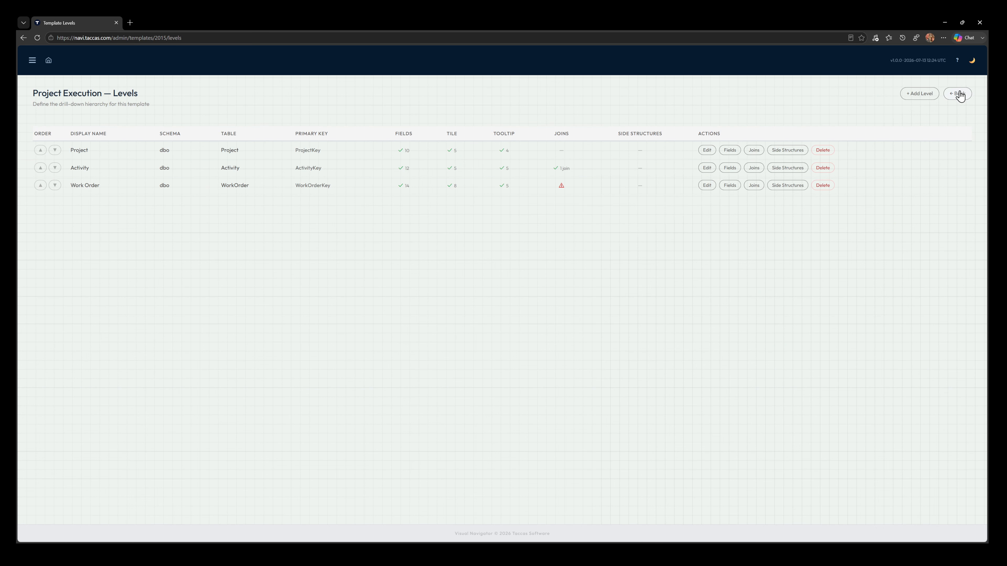
# Step: Join the Work Order level to its parent level on ActivityKey only, and return to the template's levels
pyautogui.click(753, 185)
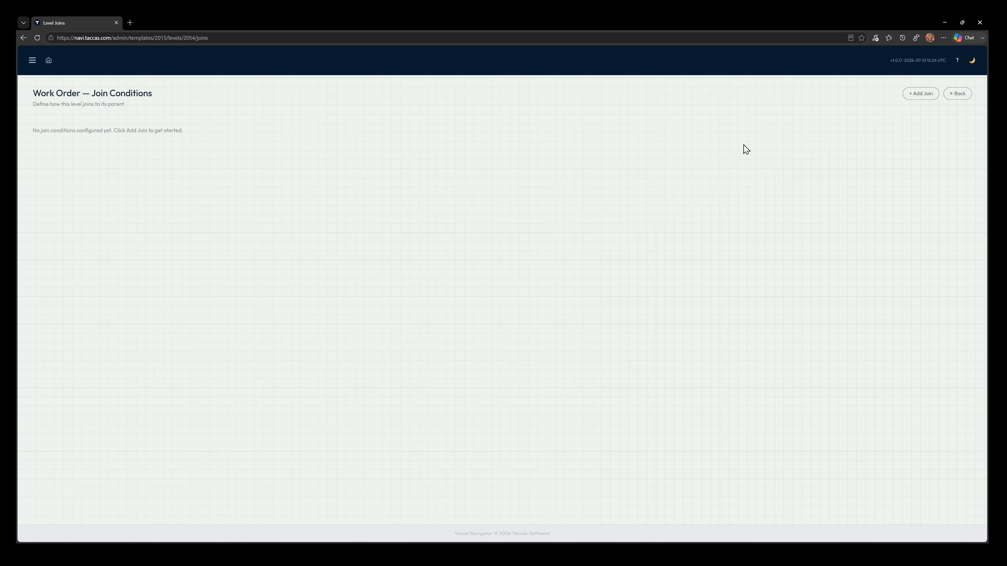
pyautogui.click(917, 96)
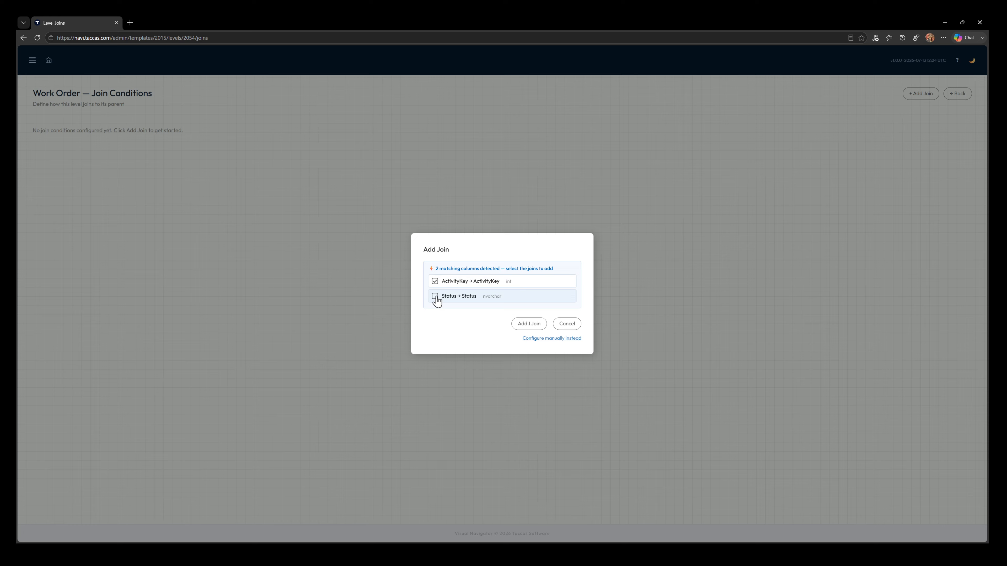
pyautogui.click(529, 325)
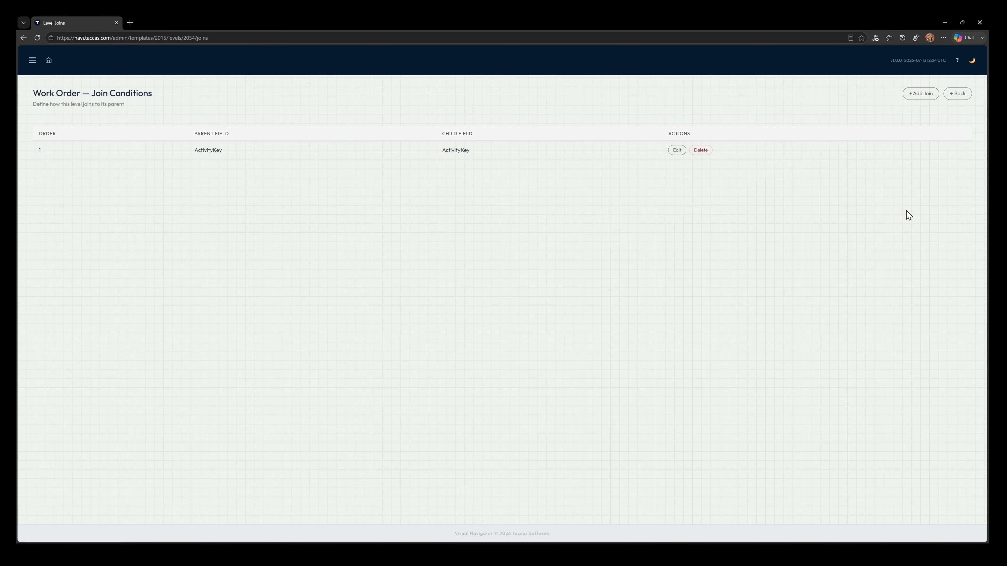
pyautogui.click(964, 97)
# Step: Add a level named Work Tasks to the Project Execution template, using its own data source and the dbo.WorkTask table
pyautogui.click(920, 95)
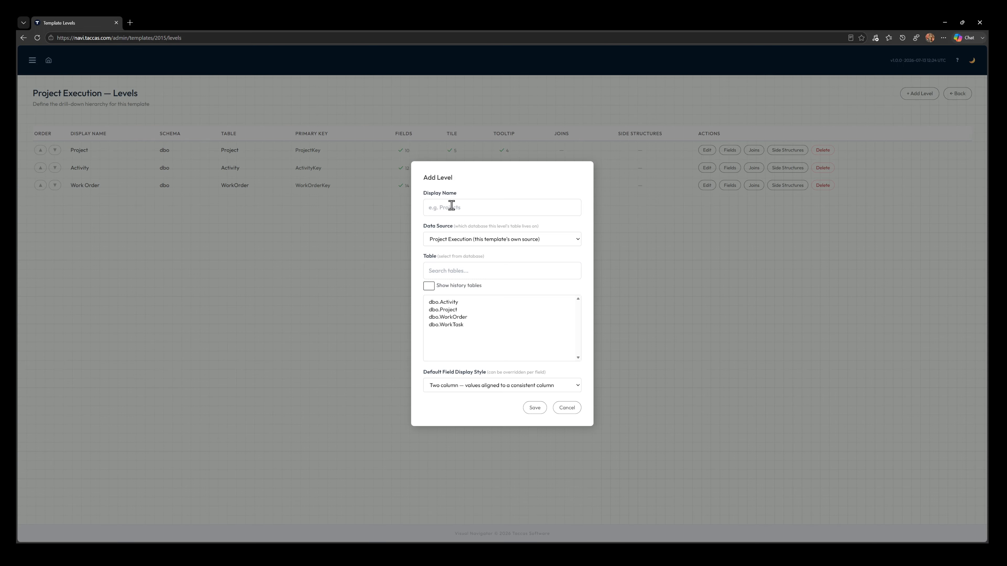
pyautogui.click(466, 206)
pyautogui.write('Work Tasks')
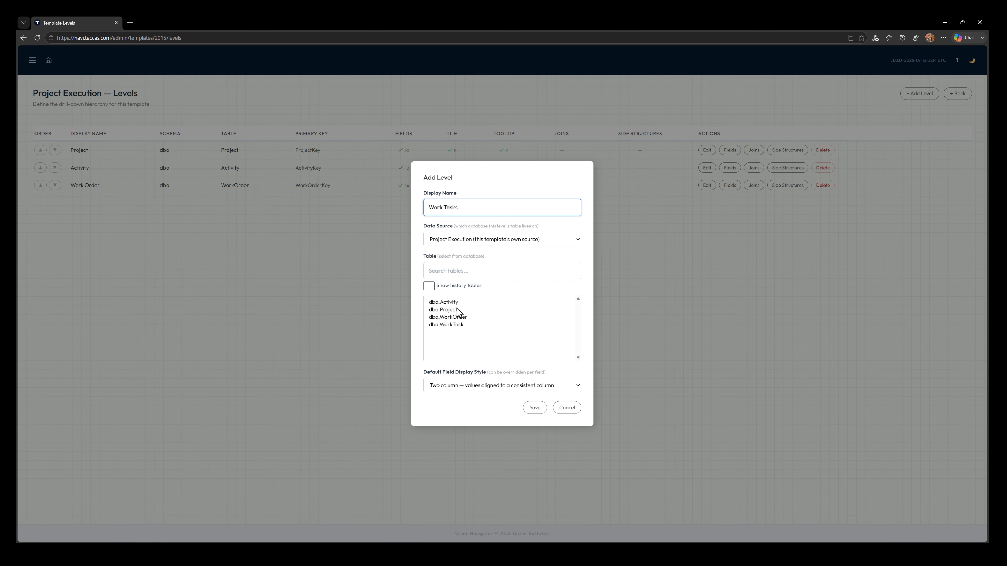
pyautogui.click(456, 326)
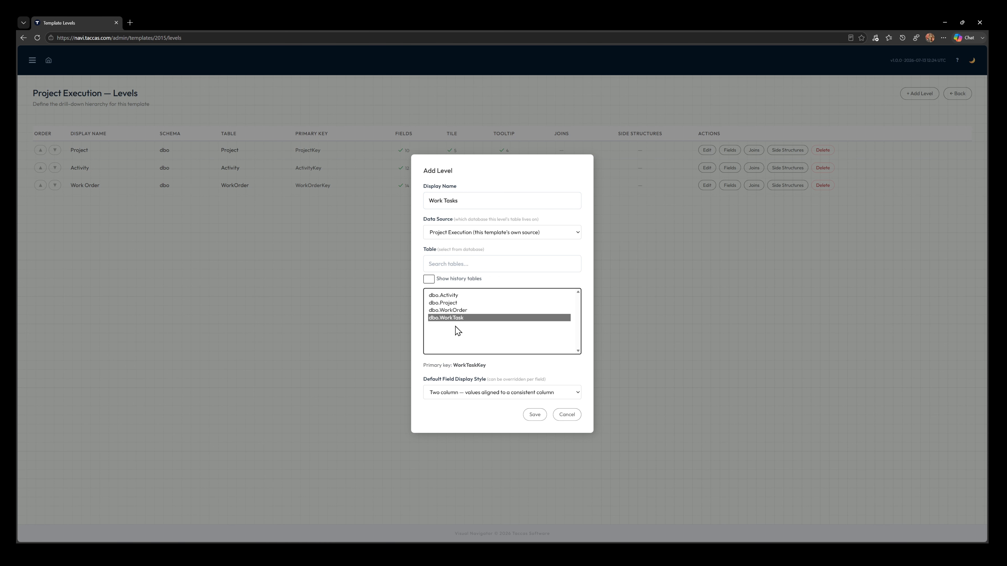
pyautogui.click(531, 415)
# Step: Import the Work Tasks level's fields from its table, and hide Work Task Key and Work Order Key from the tiles and list
pyautogui.click(729, 203)
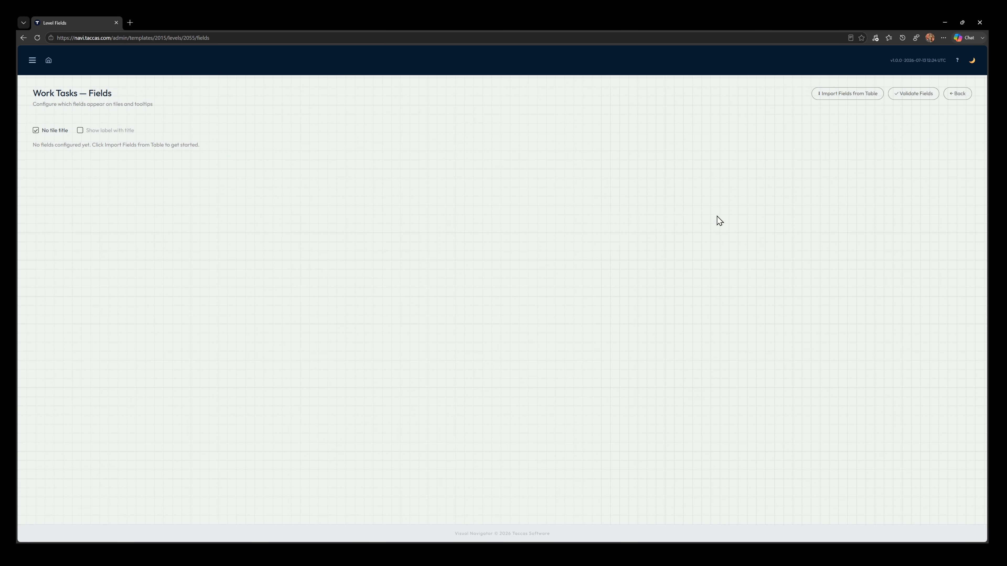
pyautogui.click(832, 98)
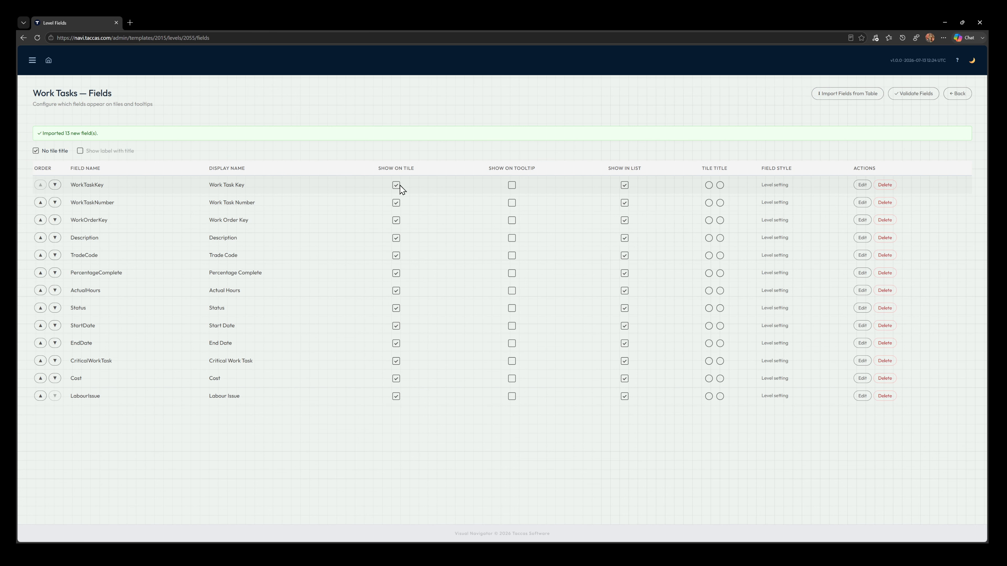
pyautogui.click(624, 185)
# Step: Reorder the Work Tasks fields so Actual Hours, Trade Code, Description and Percentage Complete follow Work Order Key in that sequence
pyautogui.click(55, 273)
pyautogui.click(55, 255)
pyautogui.click(54, 238)
pyautogui.click(55, 255)
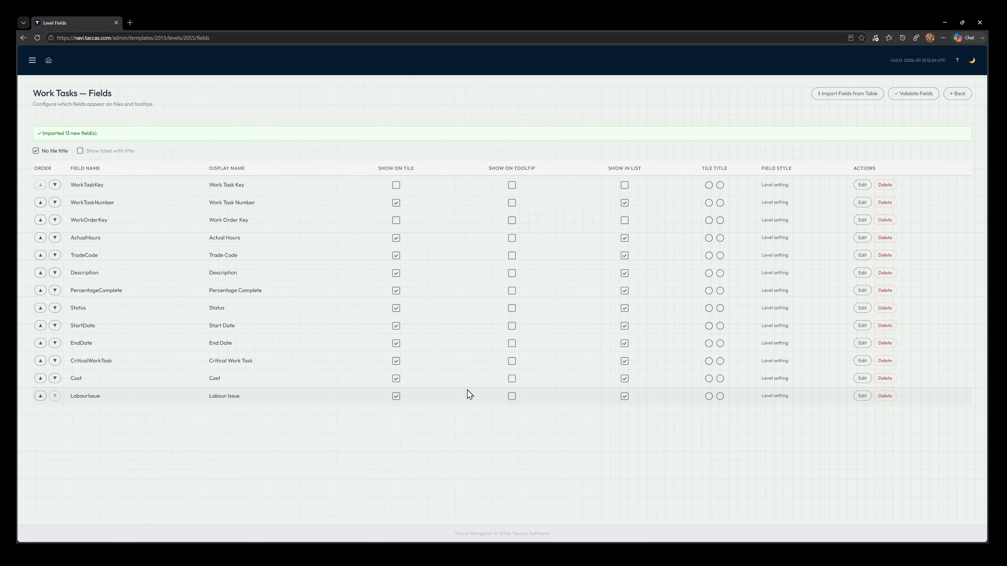
# Step: Move Labour Issue, Critical Work Task, Start Date and End Date from the tile to the tooltip, and make Work Task Number the tile title
pyautogui.click(396, 397)
pyautogui.click(511, 396)
pyautogui.click(397, 362)
pyautogui.click(511, 361)
pyautogui.click(396, 343)
pyautogui.click(395, 326)
pyautogui.click(512, 326)
pyautogui.click(511, 343)
pyautogui.click(708, 203)
pyautogui.click(963, 96)
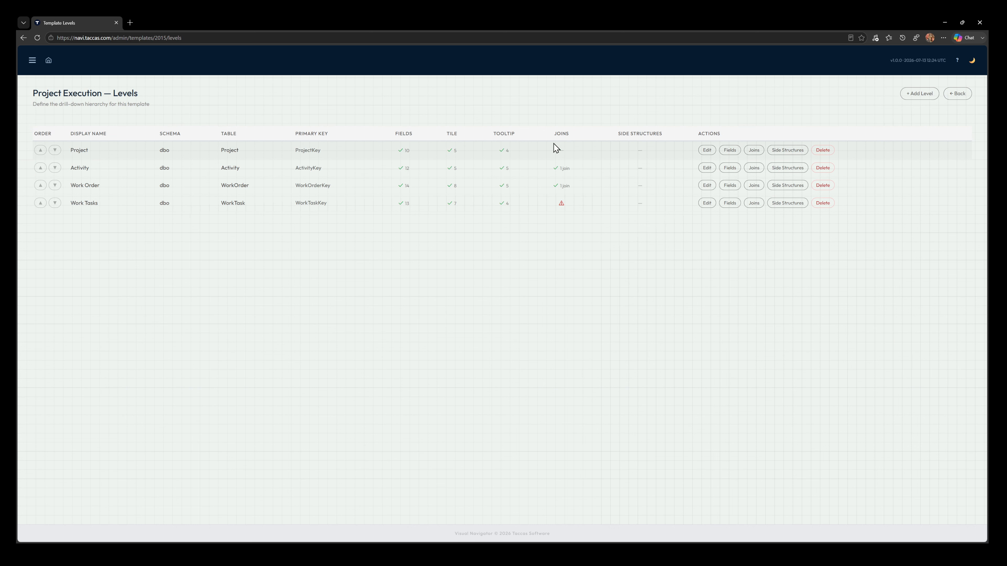
# Step: Join the Work Tasks level to its parent on WorkOrderKey only, leaving out the StartDate and Status matches
pyautogui.click(751, 205)
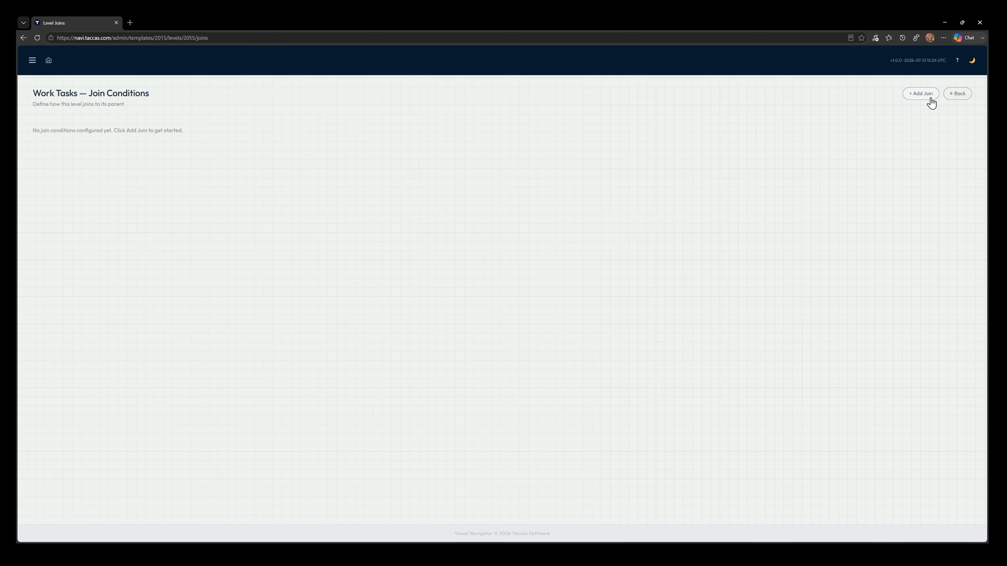
pyautogui.click(928, 97)
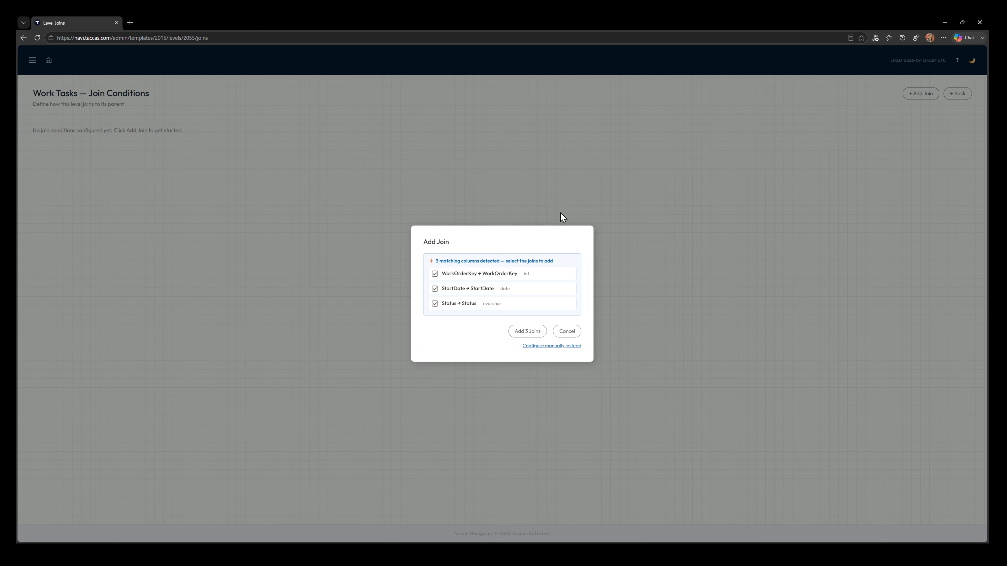
pyautogui.click(435, 289)
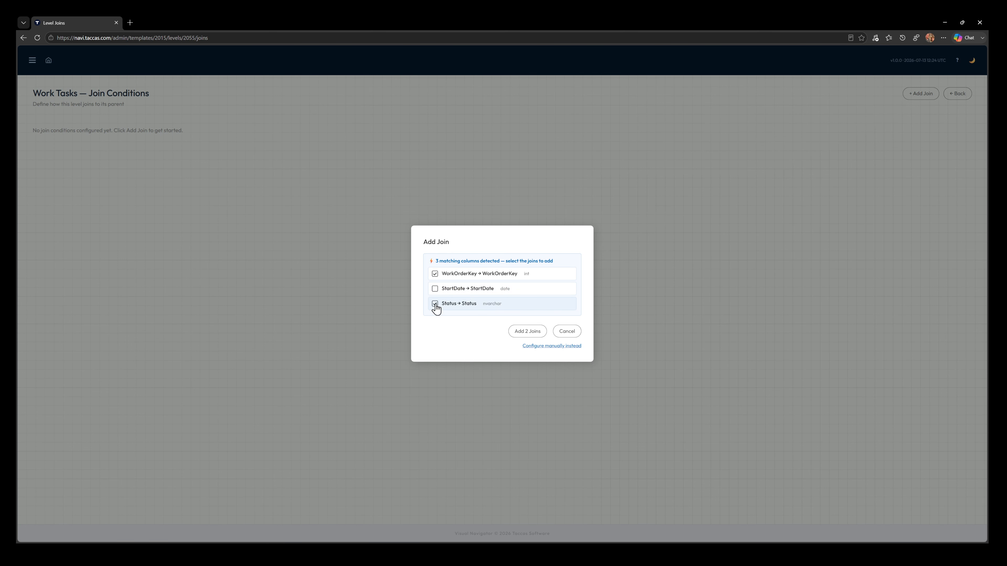
pyautogui.click(435, 304)
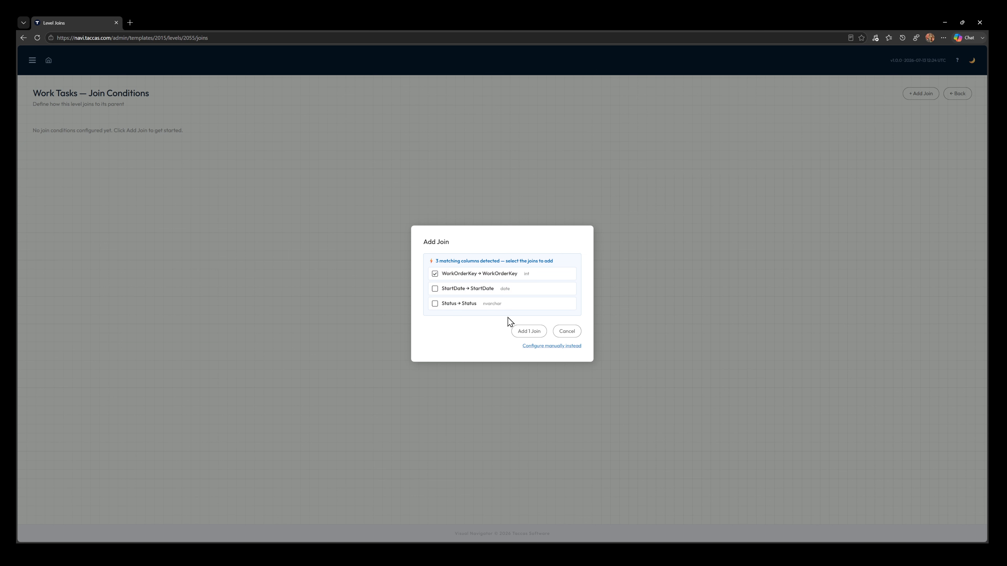
pyautogui.click(530, 332)
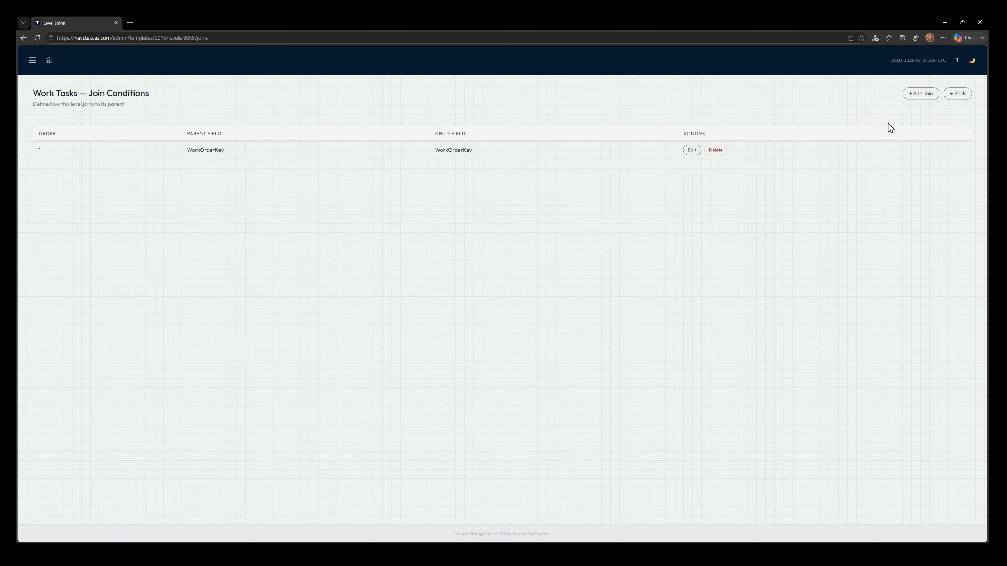
pyautogui.click(958, 94)
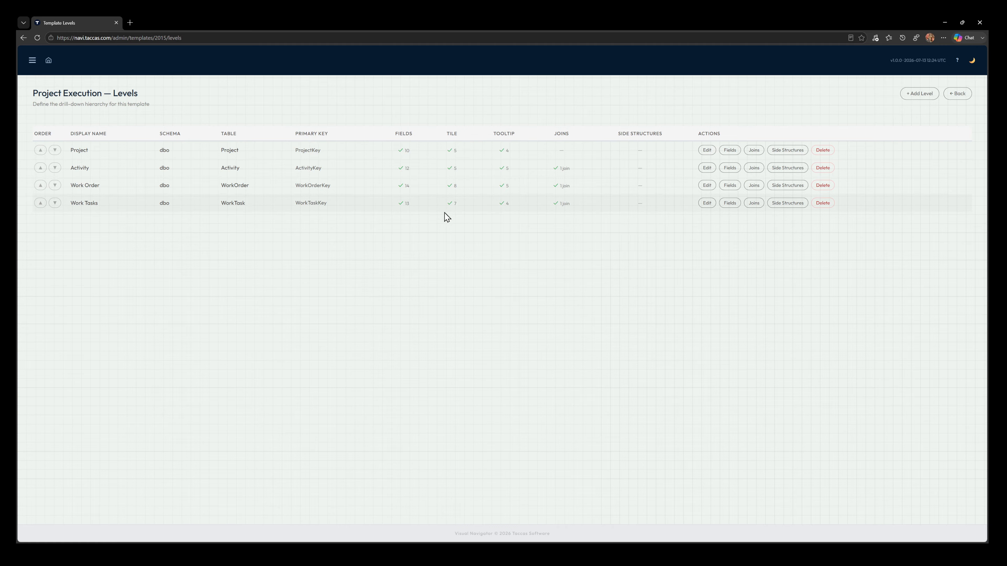
# Step: Reload the dashboard and drill down from A101 Turbine Hall Refurbishment through its first activity and first work order to the work tasks
pyautogui.click(48, 60)
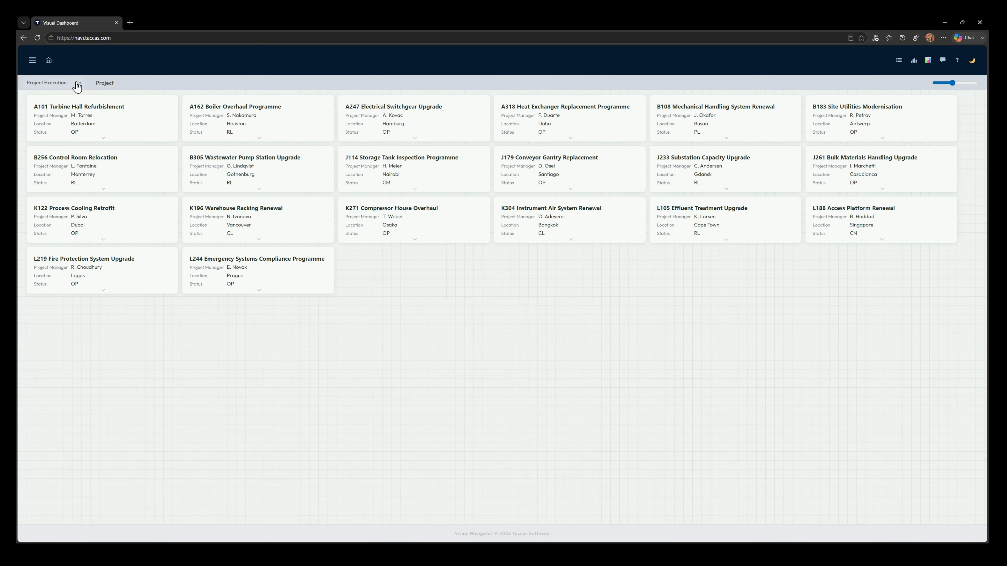
pyautogui.click(37, 38)
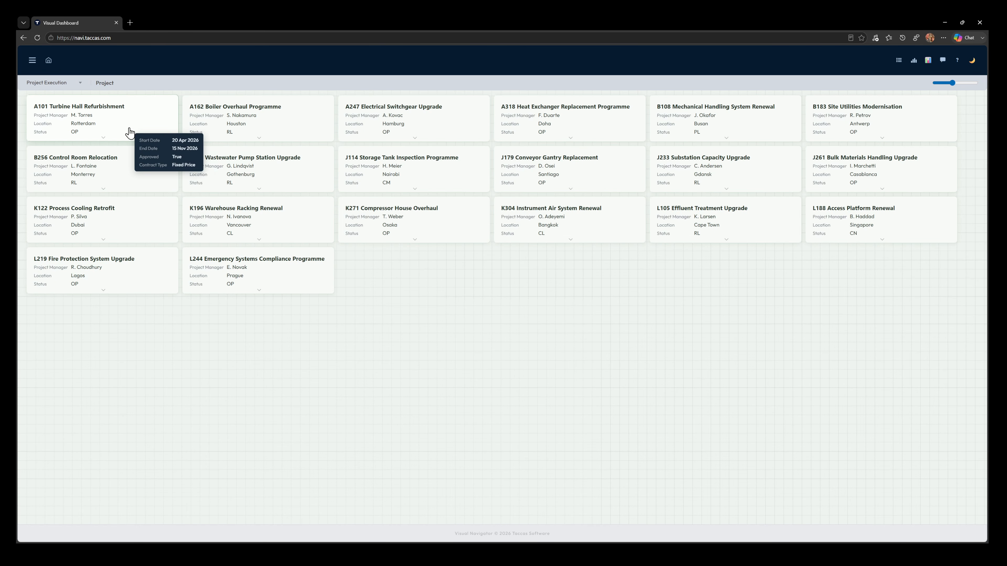
pyautogui.click(127, 137)
pyautogui.click(127, 137)
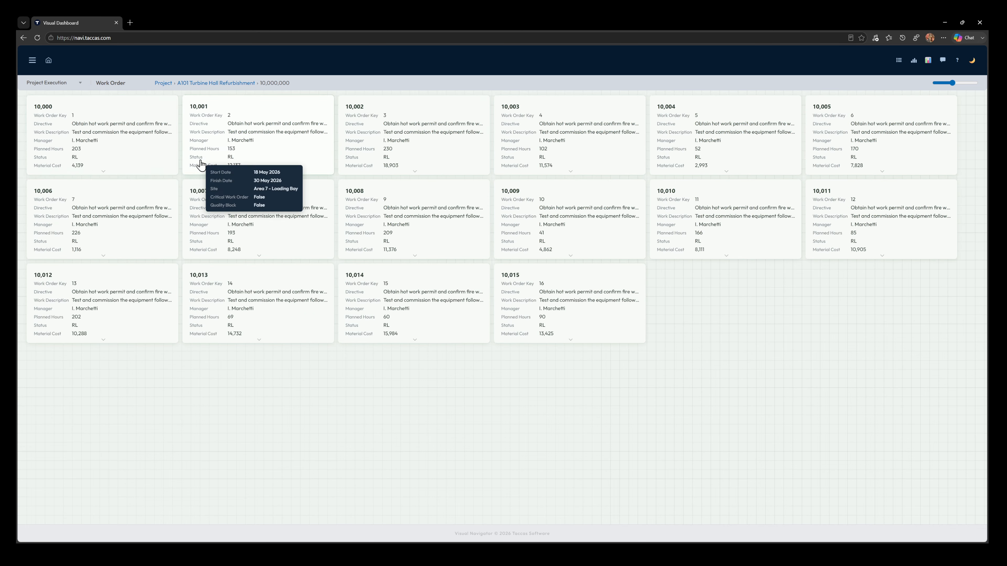
pyautogui.click(136, 147)
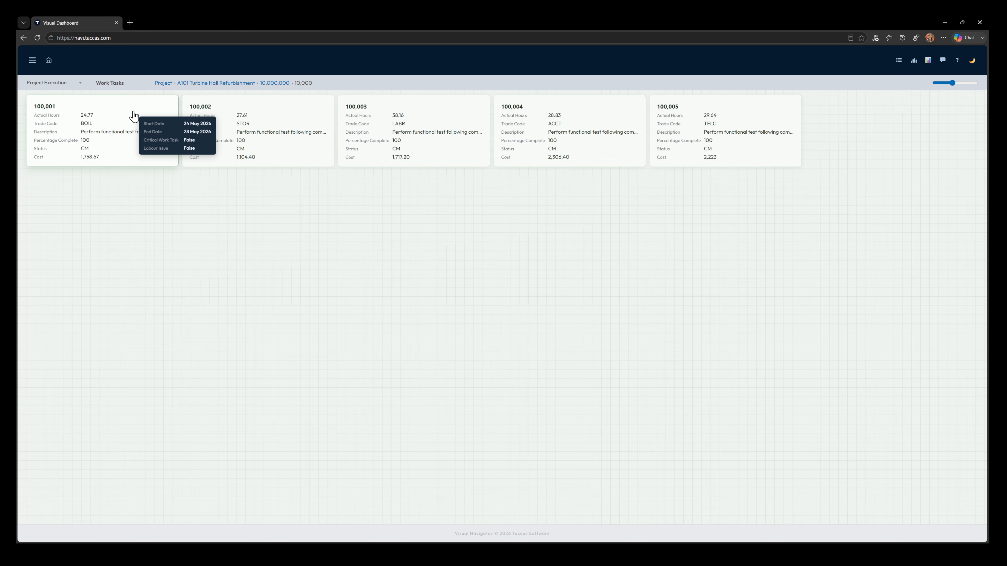
pyautogui.moveTo(120, 86); pyautogui.dragTo(93, 85)
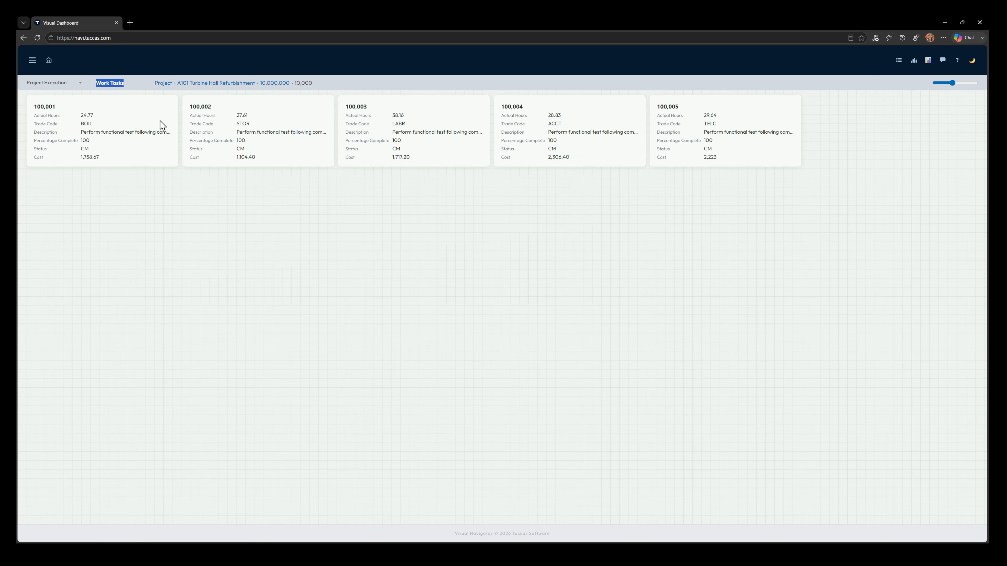
# Step: Return to A101's activities, drill through activity 10,000,001 and one of its work orders, and check a work task's tooltip
pyautogui.click(225, 83)
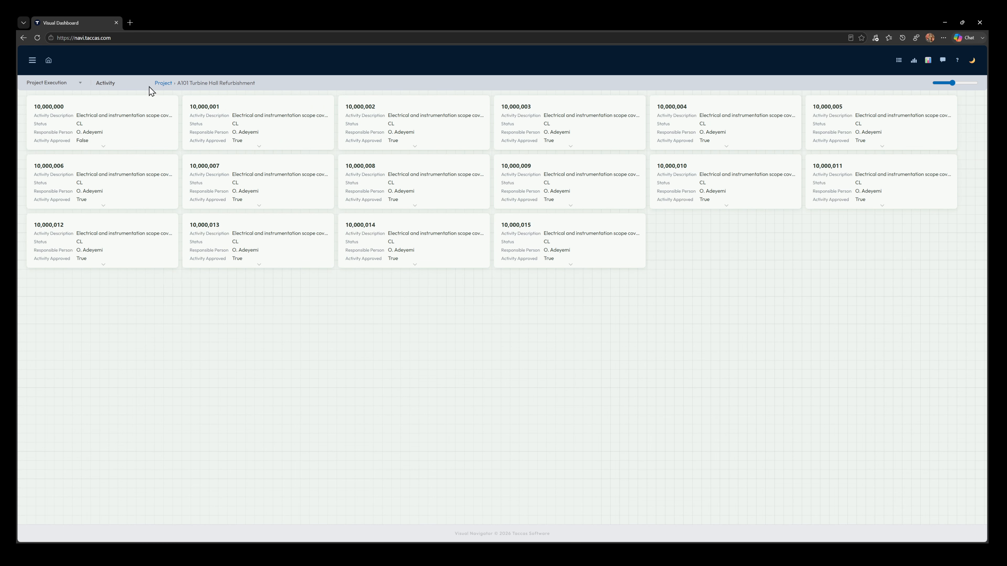
pyautogui.click(255, 126)
pyautogui.click(415, 217)
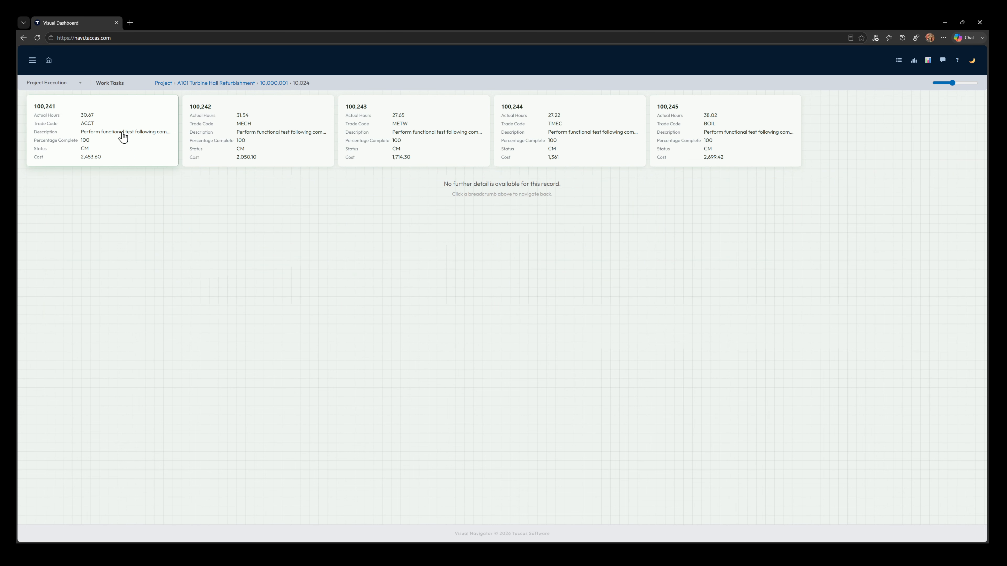
pyautogui.moveTo(532, 110)
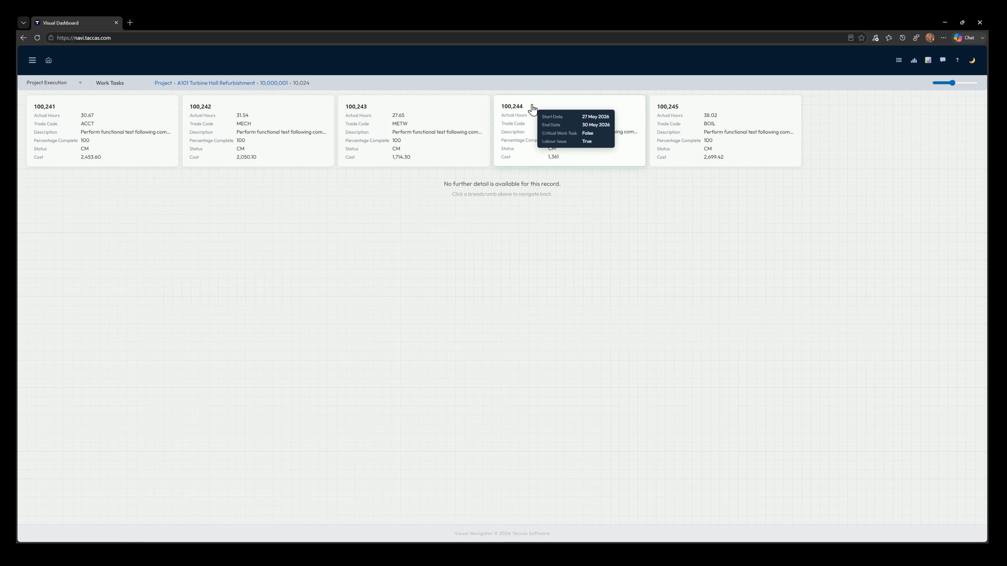